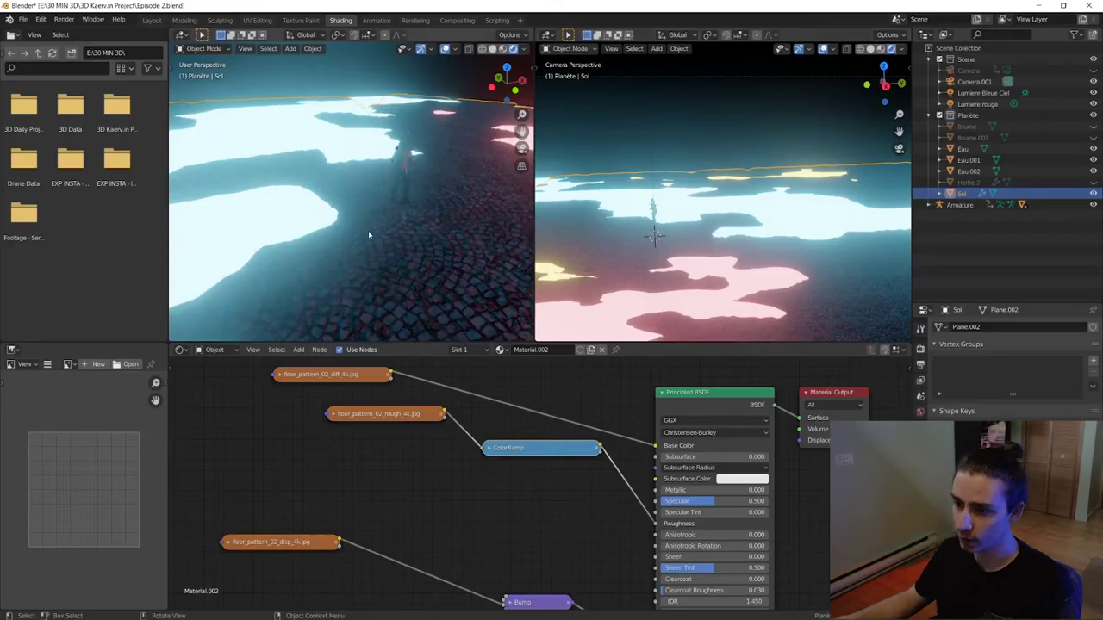
- Inspect the cobblestone ground and glowing shores, then fit the camera frame in view
mouse_move(413, 258)
middle_down()
mouse_move(442, 282)
mouse_move(444, 263)
mouse_move(344, 253)
mouse_move(369, 234)
mouse_move(760, 231)
middle_up()
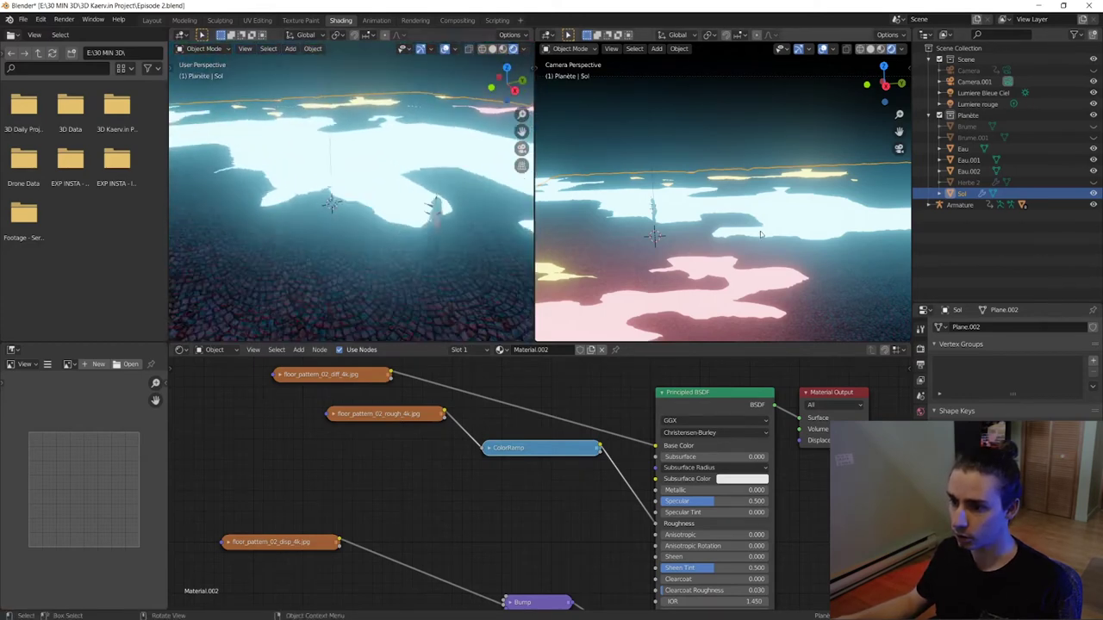
mouse_move(316, 266)
middle_down()
mouse_move(359, 286)
mouse_move(302, 293)
mouse_move(310, 282)
middle_up()
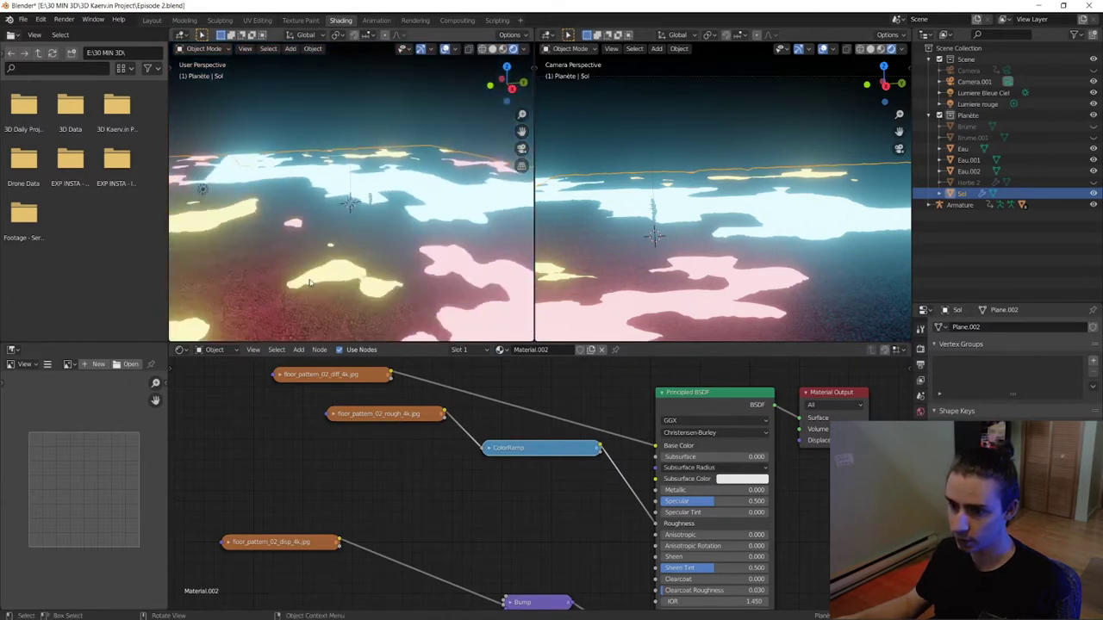
key(Home)
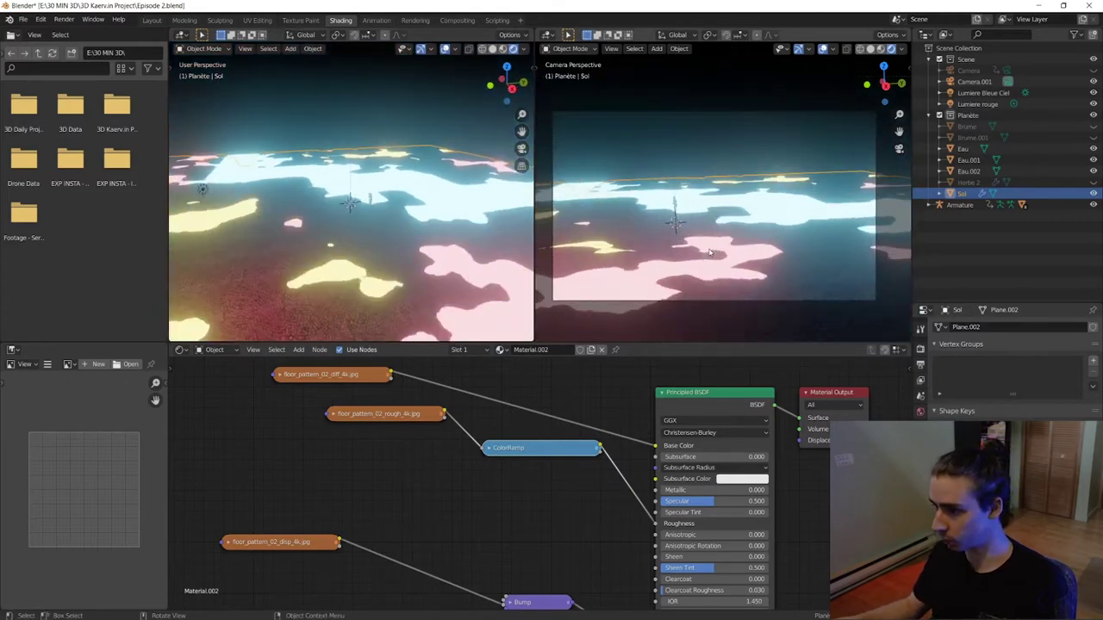
scroll(715, 243, down, 2)
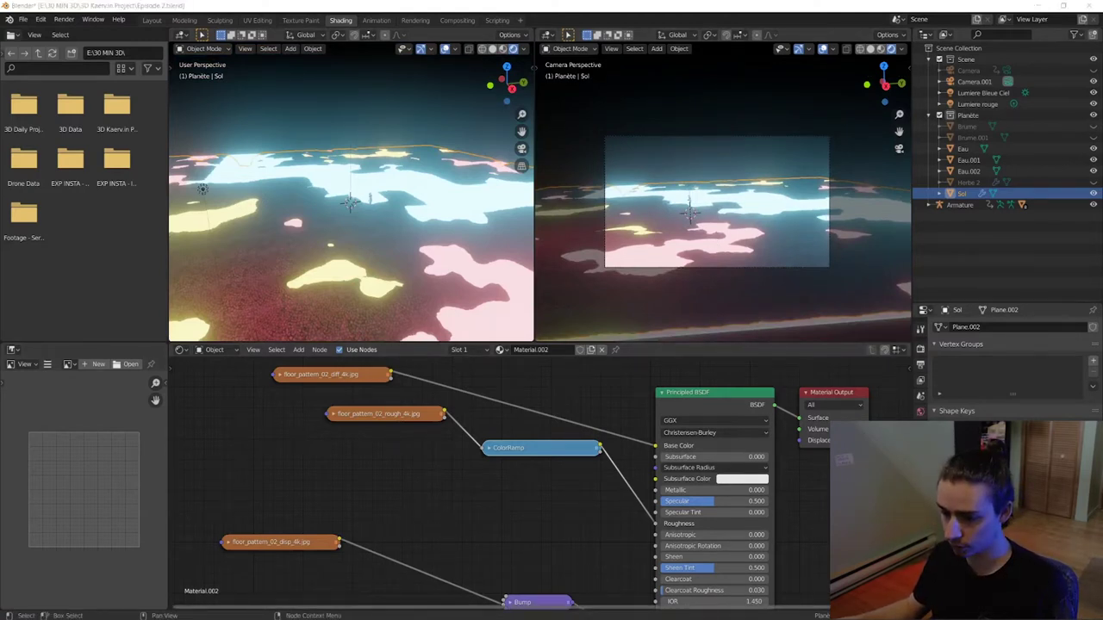
key(Home)
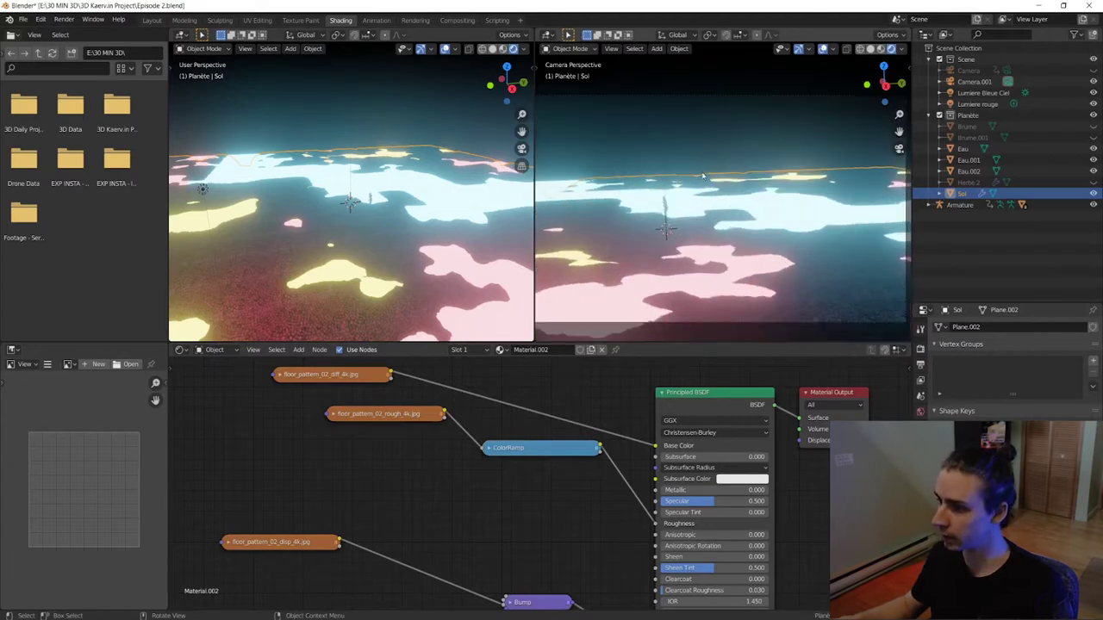
click(929, 59)
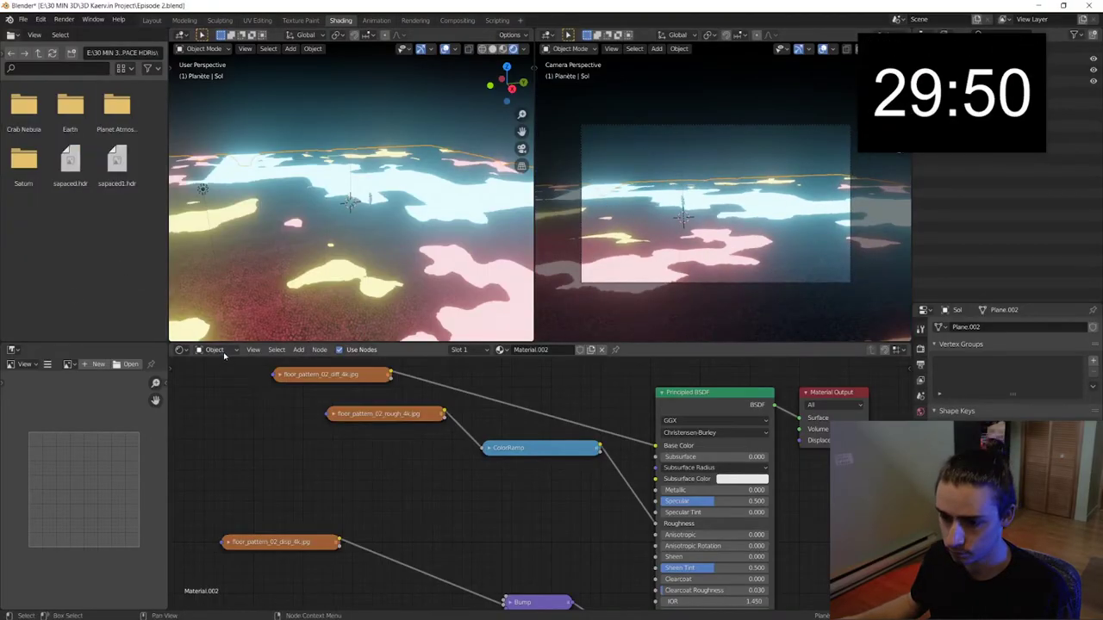
- Switch the Shader Editor to World and load a space HDR as the background
click(212, 349)
click(218, 377)
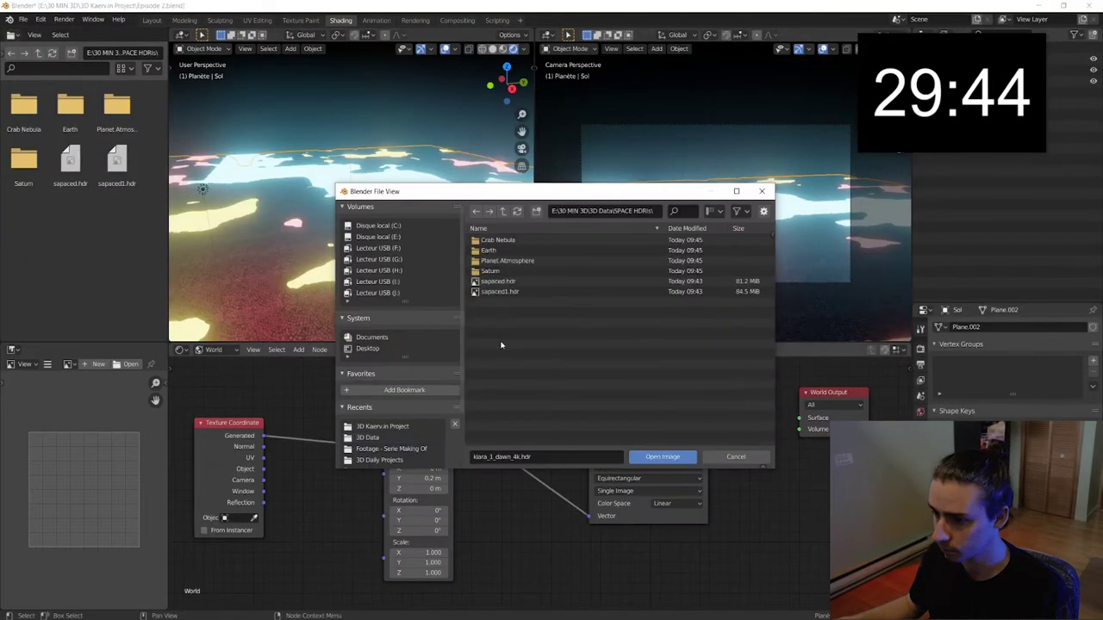
mouse_move(361, 164)
middle_down()
mouse_move(320, 159)
mouse_move(372, 155)
middle_up()
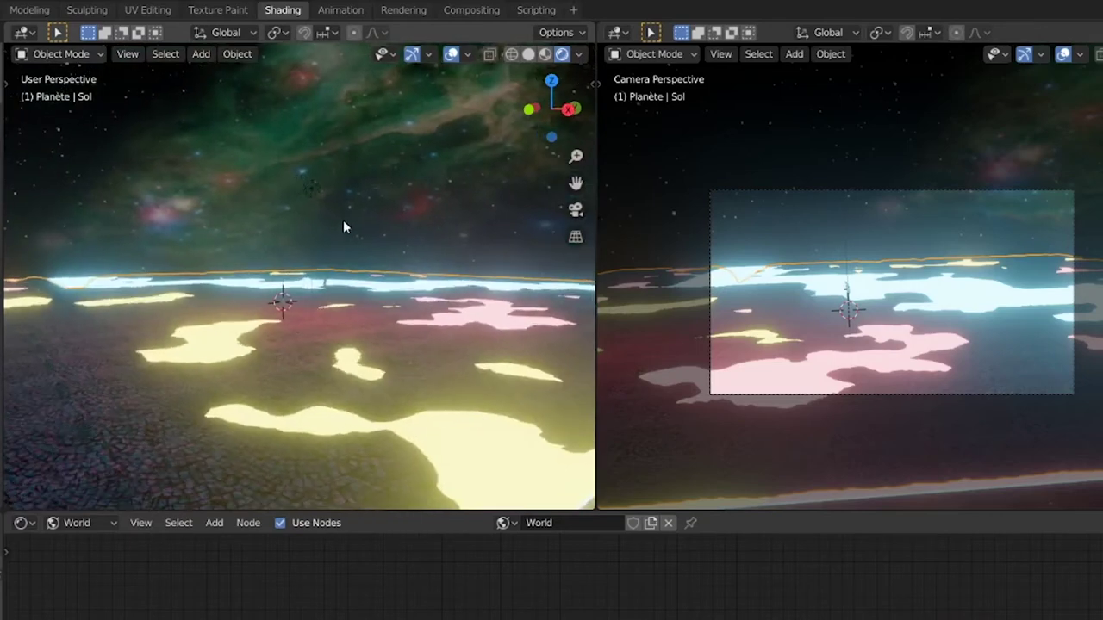
mouse_move(283, 320)
middle_down()
mouse_move(315, 328)
mouse_move(273, 320)
middle_up()
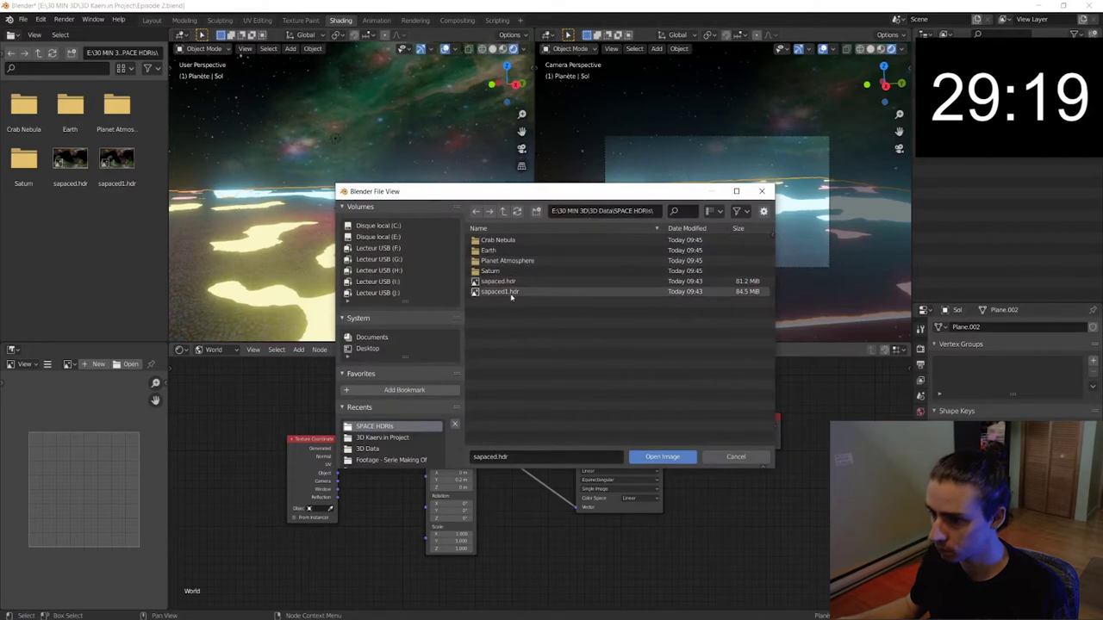
double_click(509, 293)
- Swap in the Crab Nebula background image and exclude the Planète collection
mouse_move(511, 297)
middle_down()
mouse_move(365, 128)
mouse_move(420, 195)
middle_up()
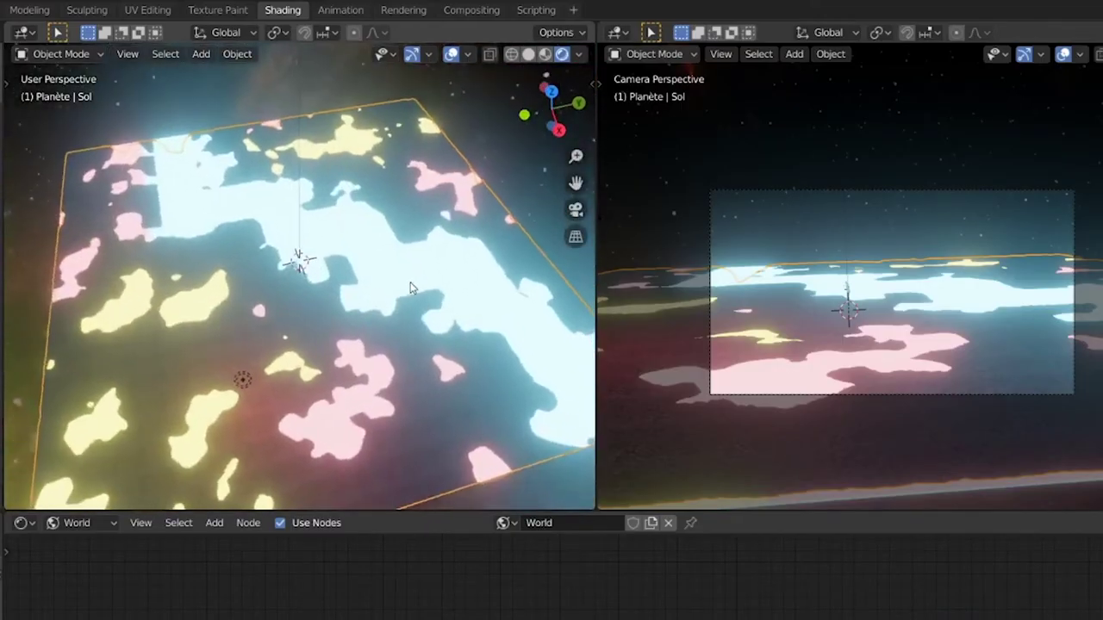
middle_drag(410, 288, 304, 225)
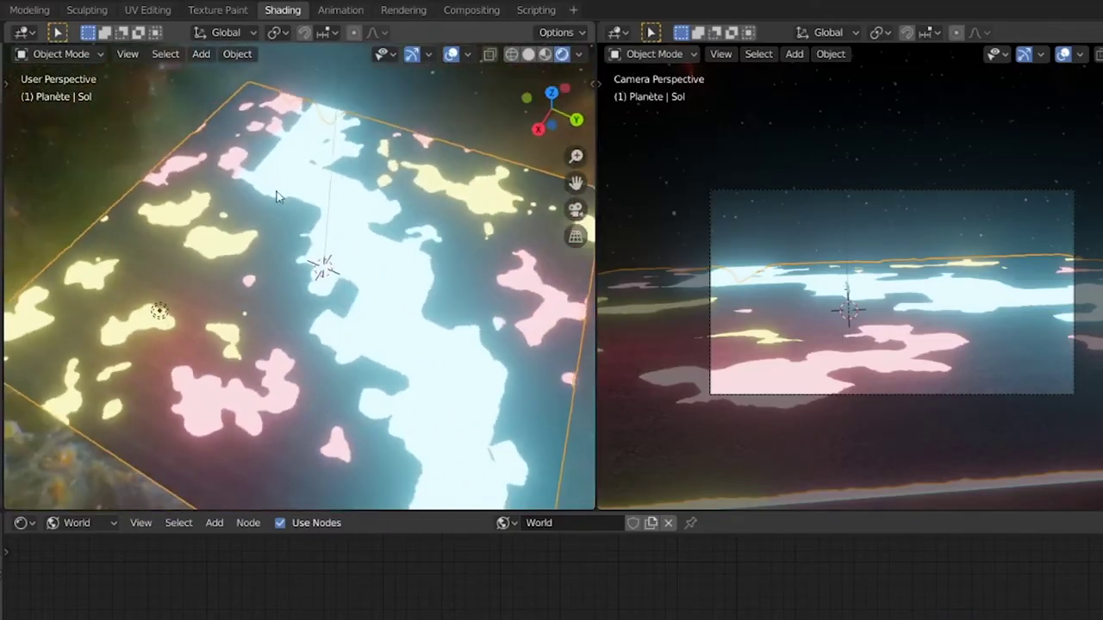
mouse_move(199, 218)
middle_down()
mouse_move(164, 129)
mouse_move(181, 112)
middle_up()
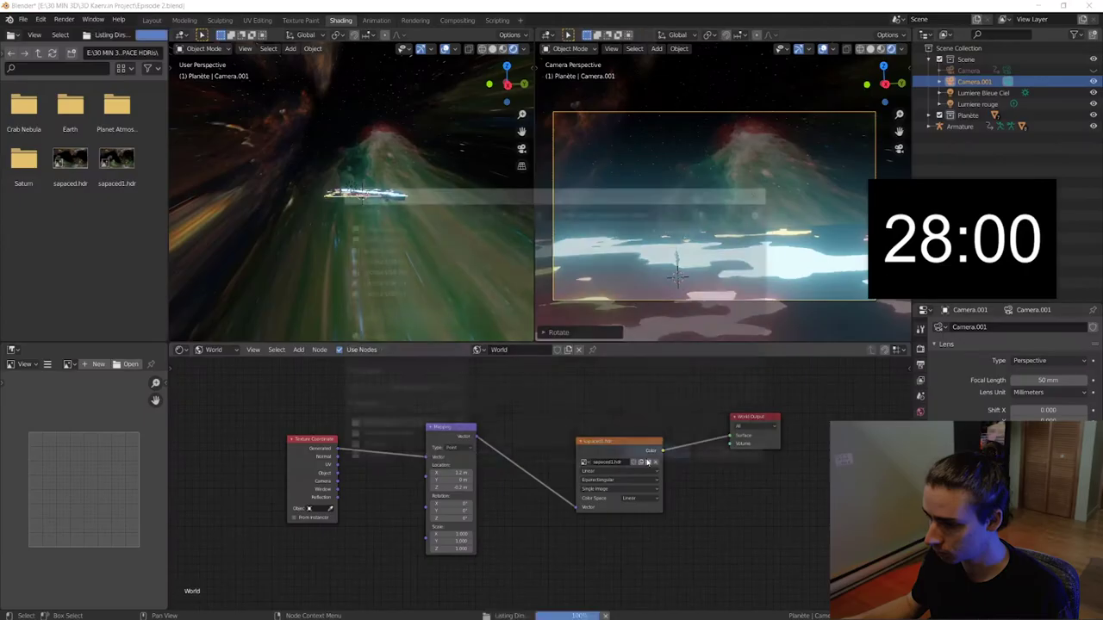
double_click(521, 241)
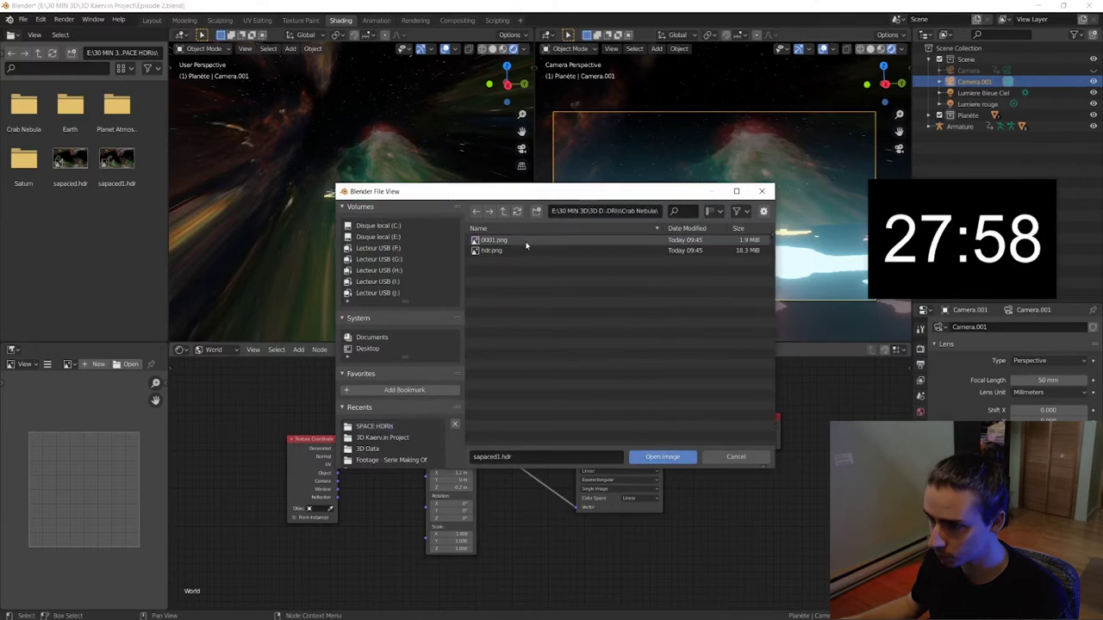
double_click(517, 250)
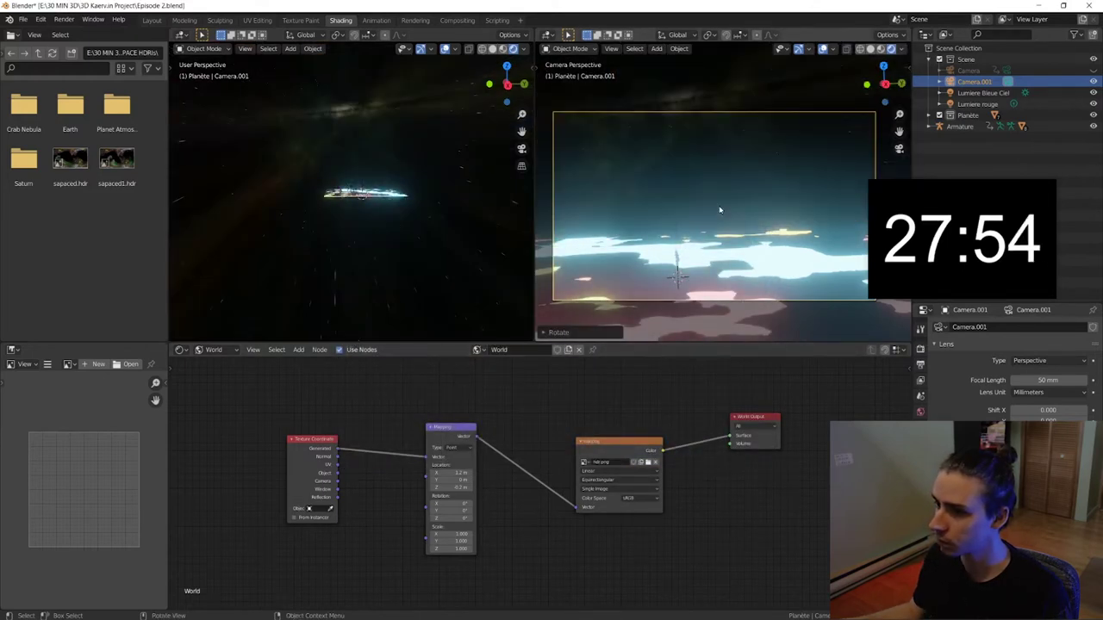
scroll(721, 210, down, 4)
scroll(707, 209, up, 4)
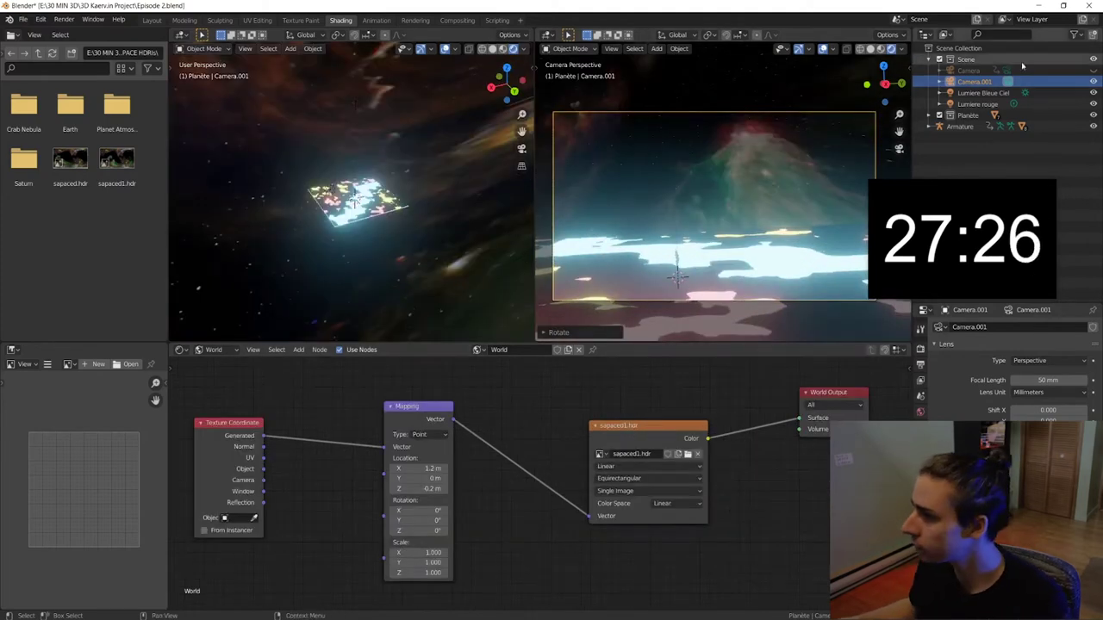
click(939, 114)
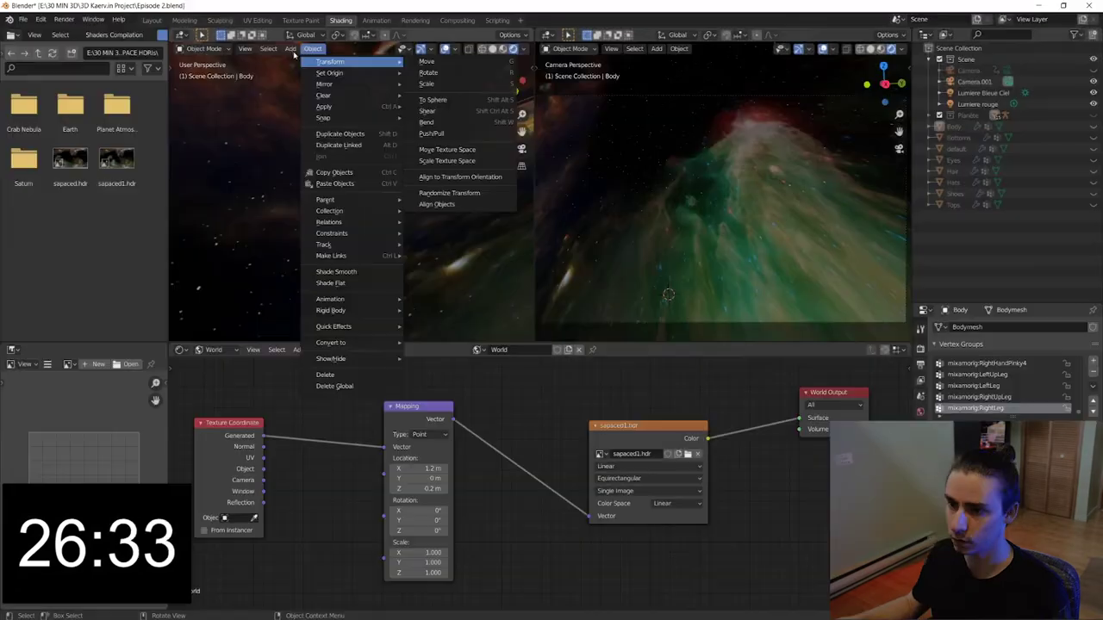
- Add a UV sphere, scale it up and move it further from the camera
click(291, 49)
click(292, 50)
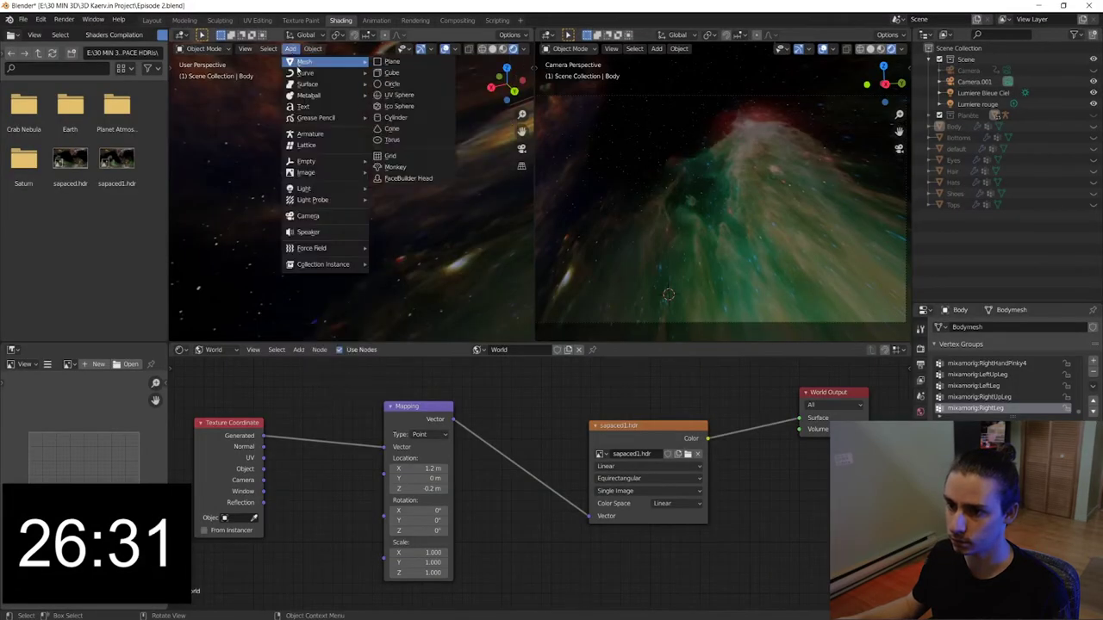
click(398, 94)
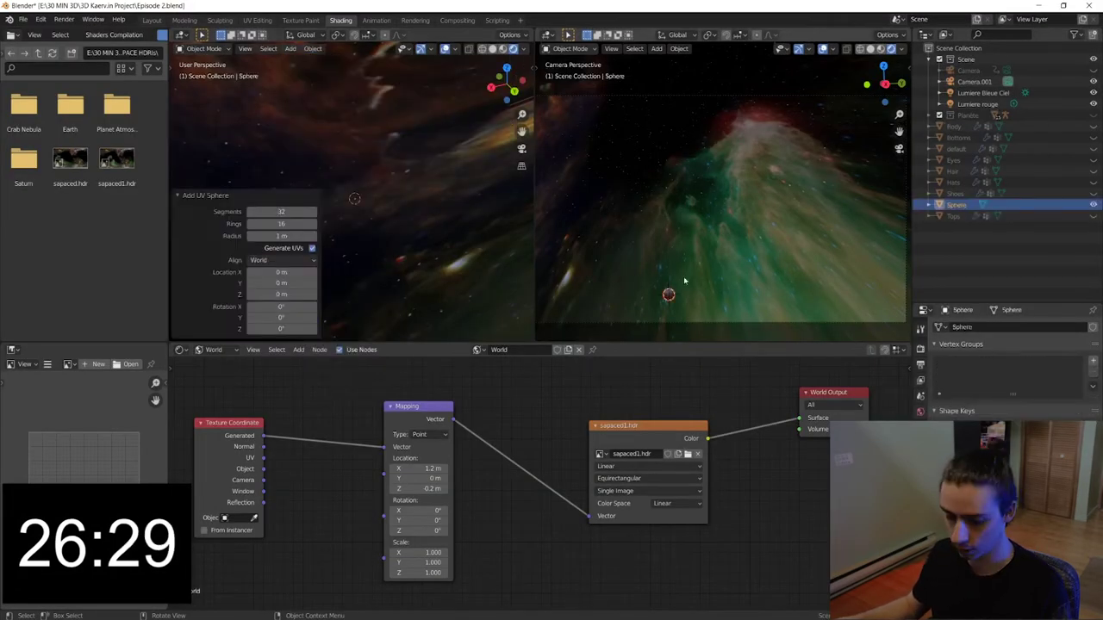
key(s)
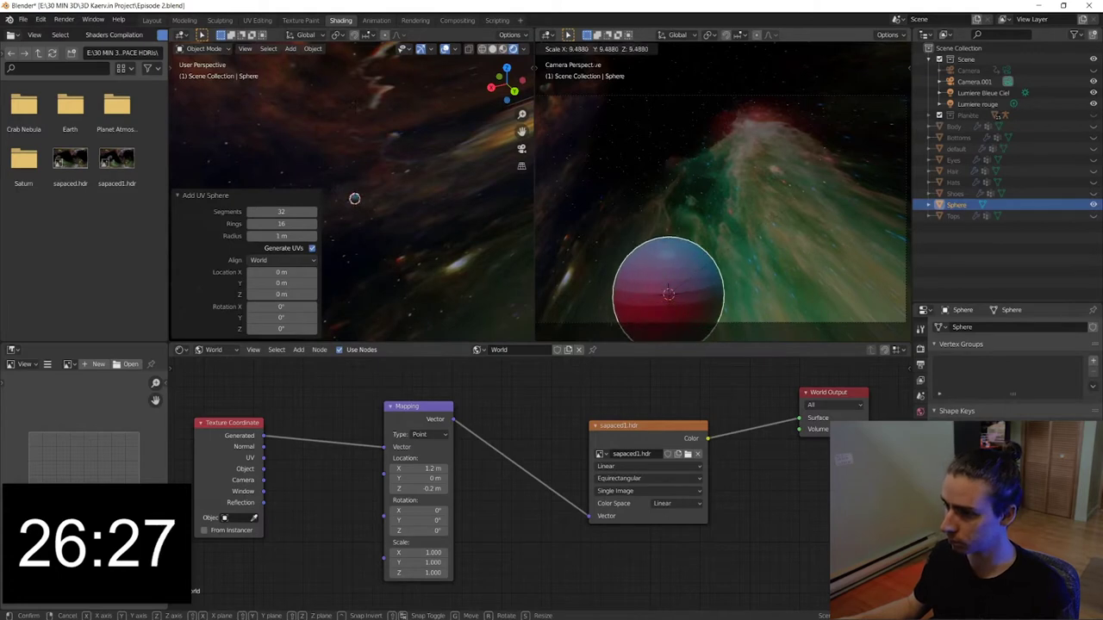
click(799, 200)
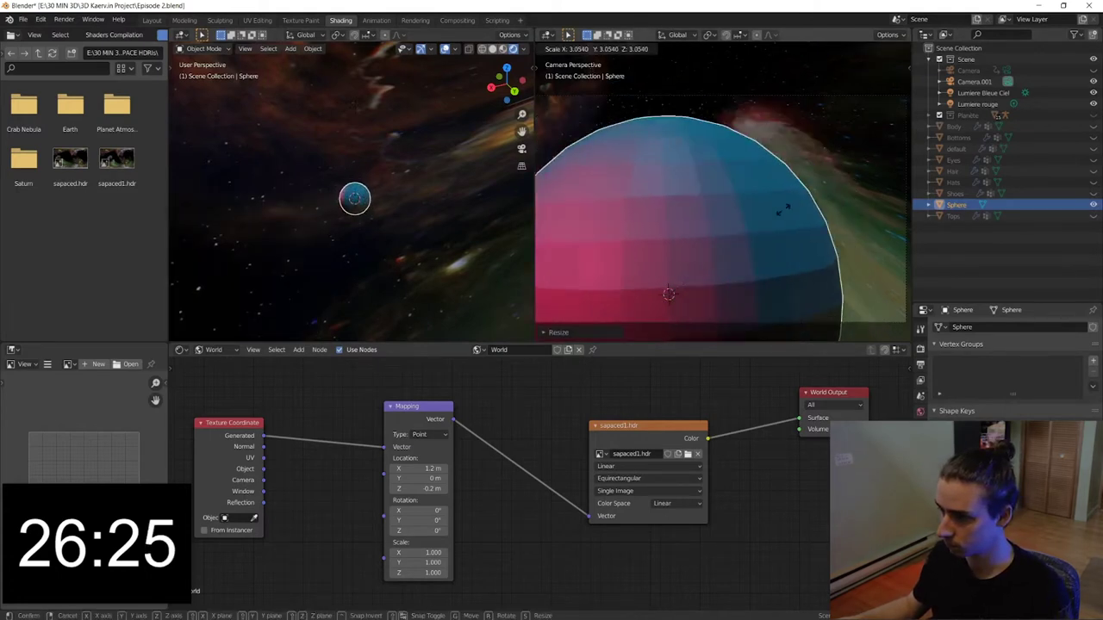
key(g)
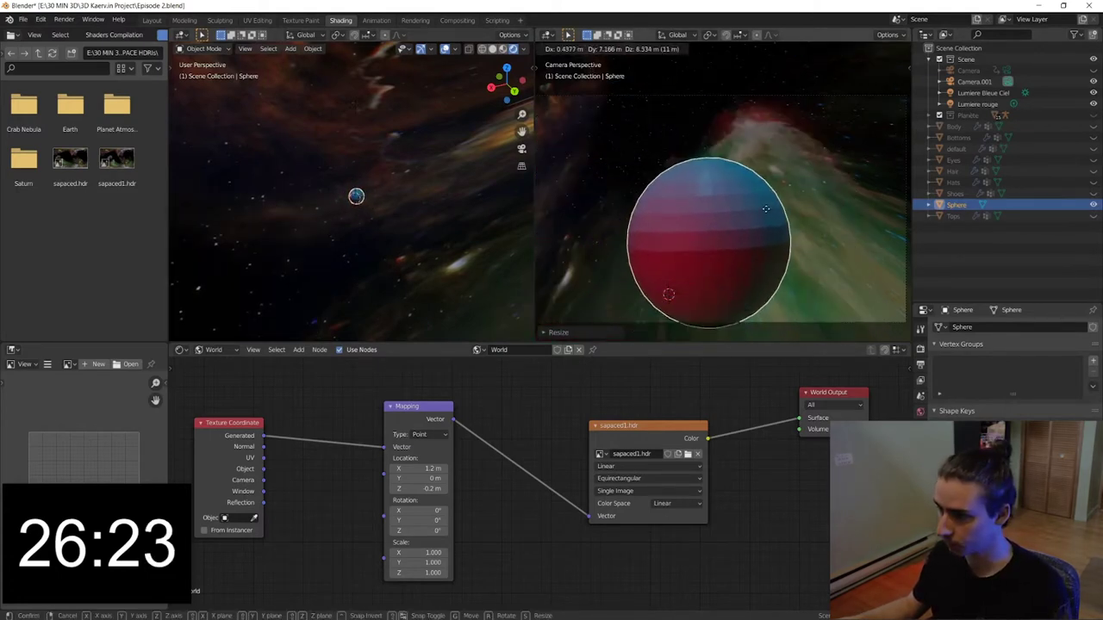
click(776, 160)
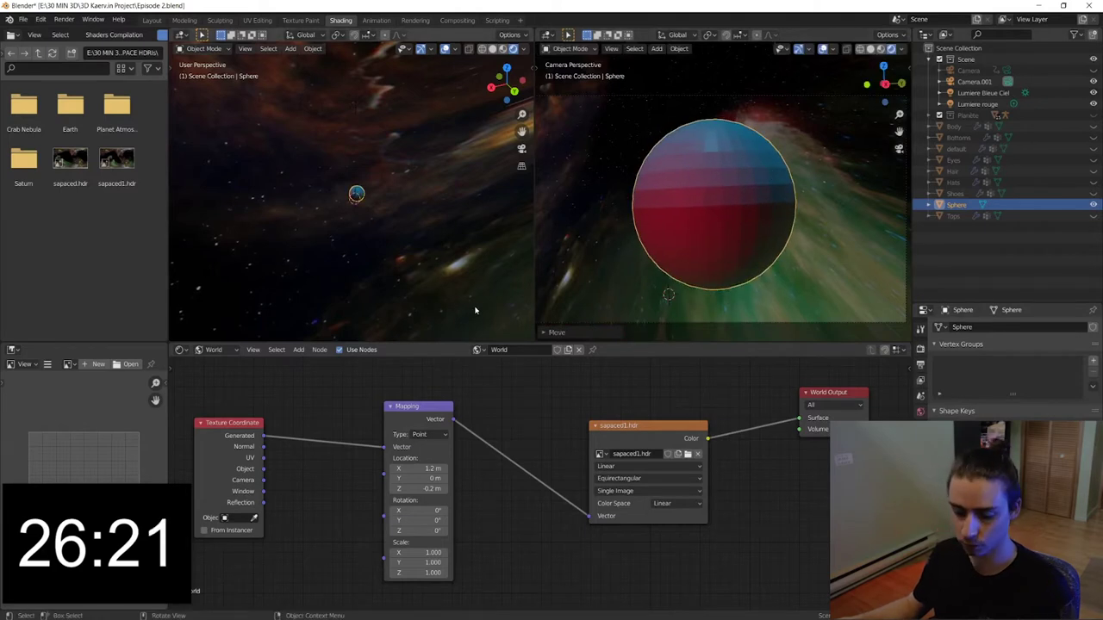
- Subdivide all of the sphere's vertices in Edit Mode, then undo the too-dense result
key(Tab)
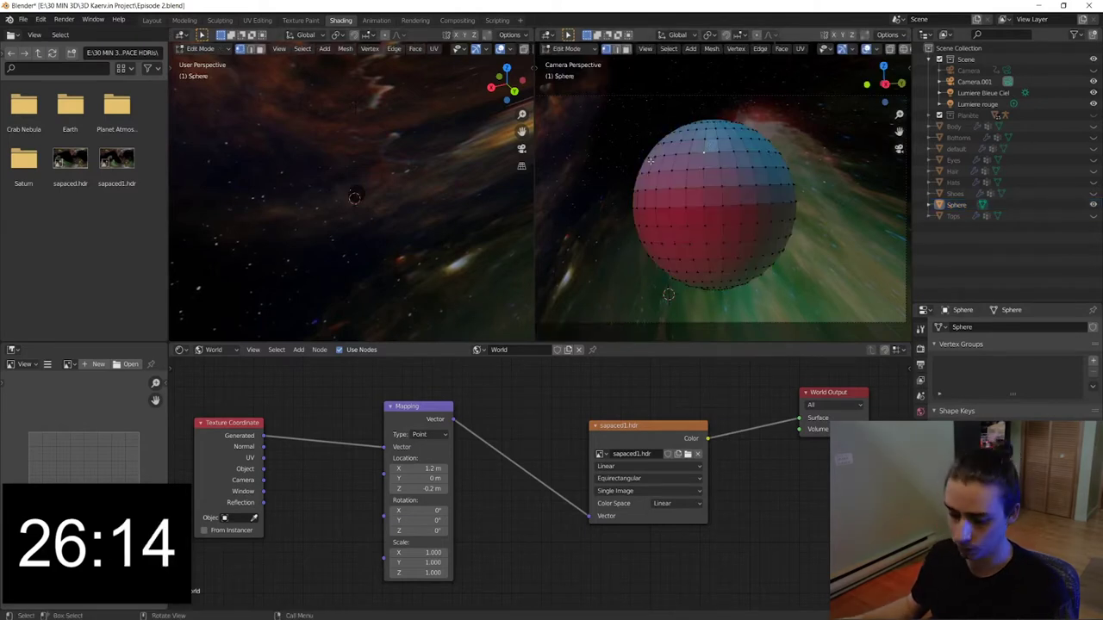
key(a)
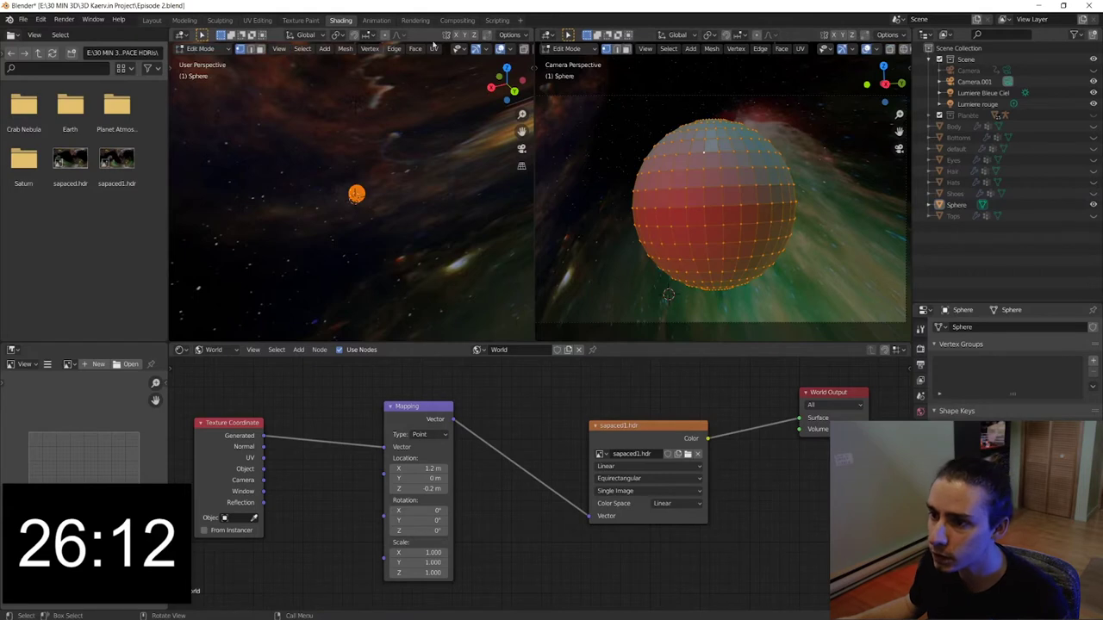
click(392, 50)
click(418, 100)
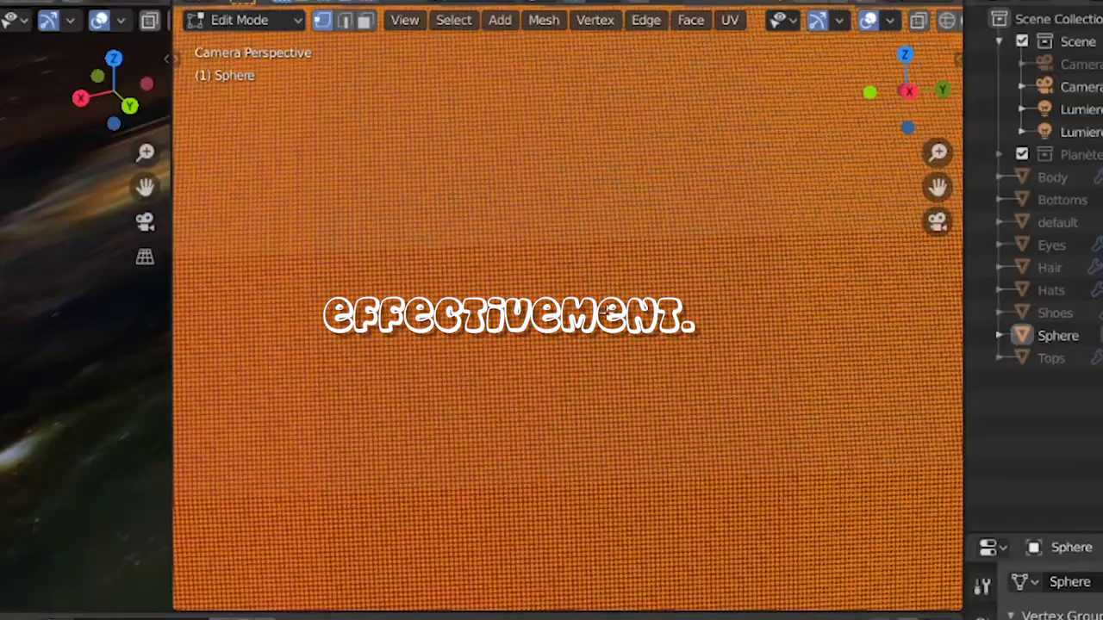
key(ctrl+z)
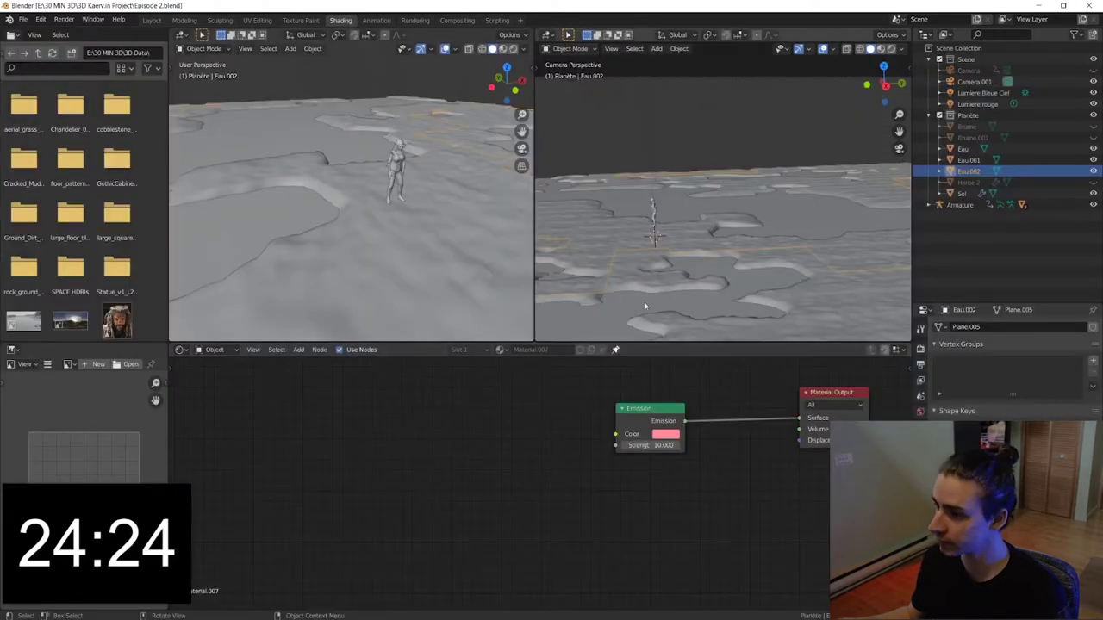
- Add a Deform > Displace modifier to the sphere, leaving strength at 1.000
scroll(680, 238, down, 3)
scroll(733, 224, down, 1)
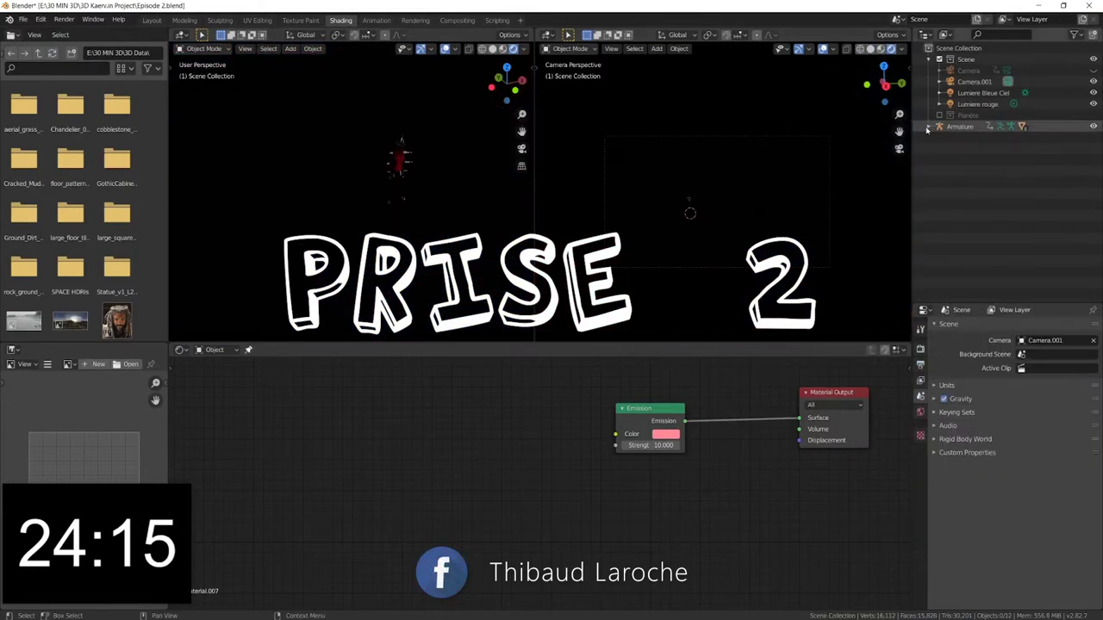
click(928, 127)
click(211, 349)
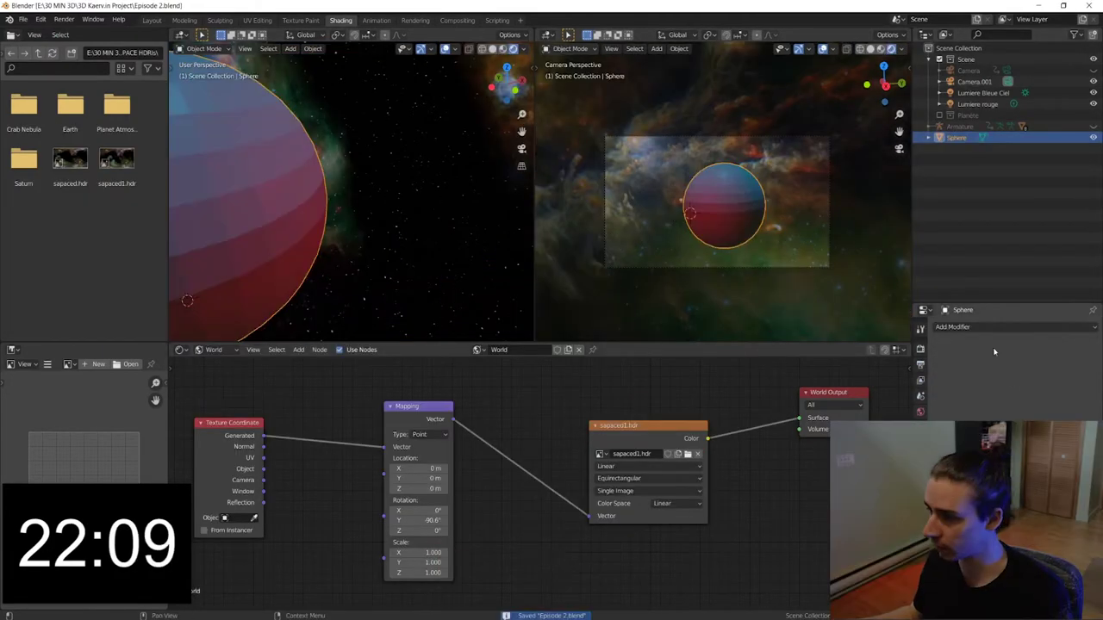
click(980, 327)
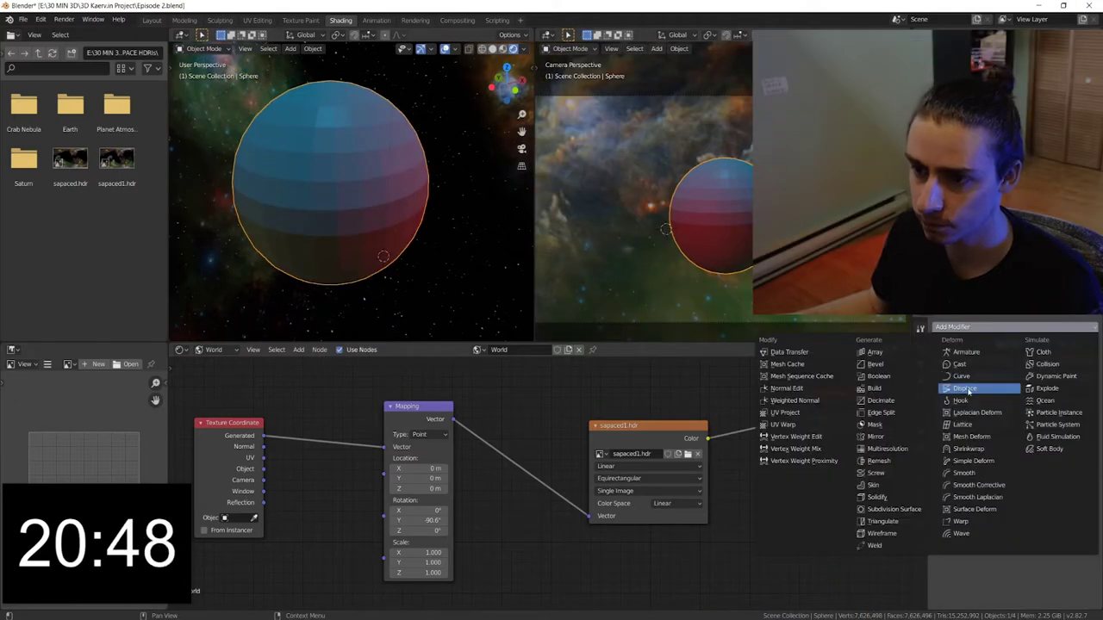
click(969, 391)
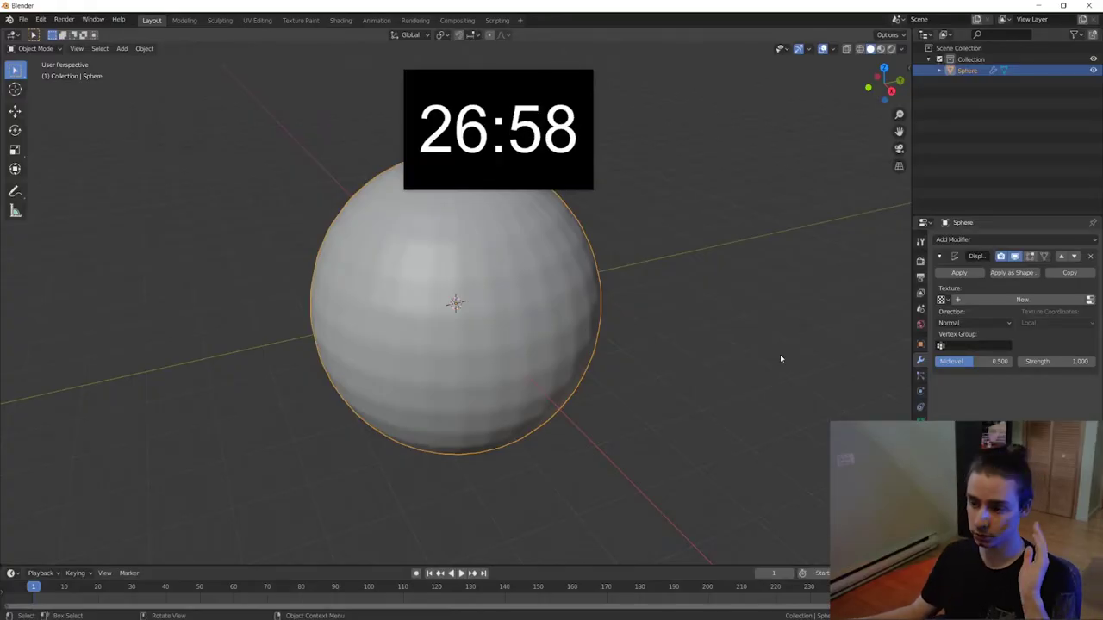
- Displace the sphere with a Clouds texture at strength 0.100 and apply the modifier
drag(498, 129, 509, 61)
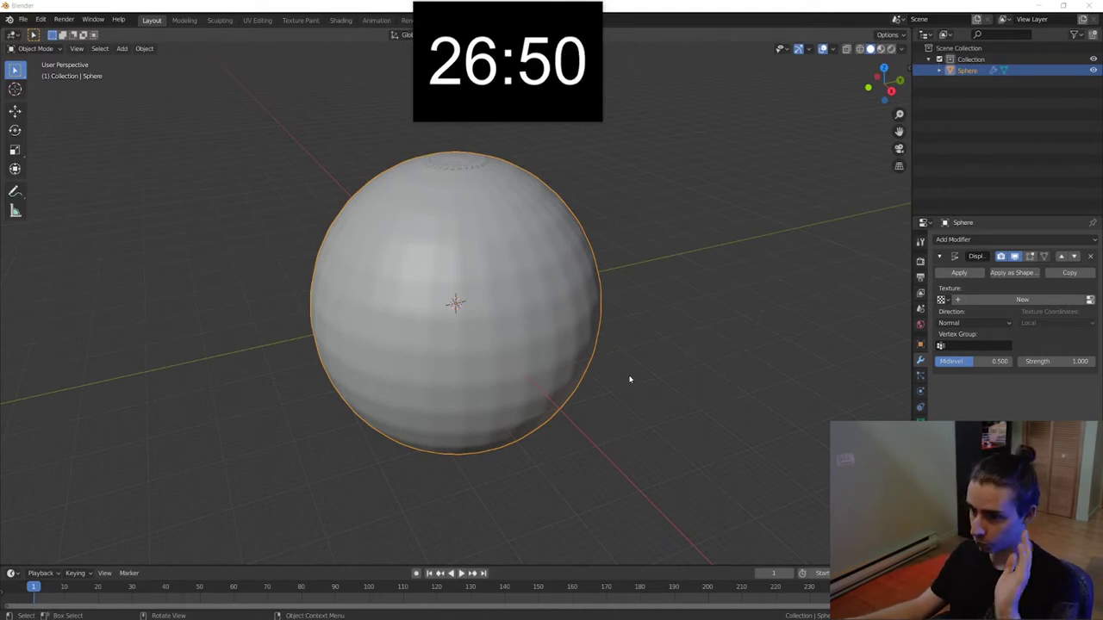
scroll(443, 337, up, 5)
scroll(451, 316, down, 5)
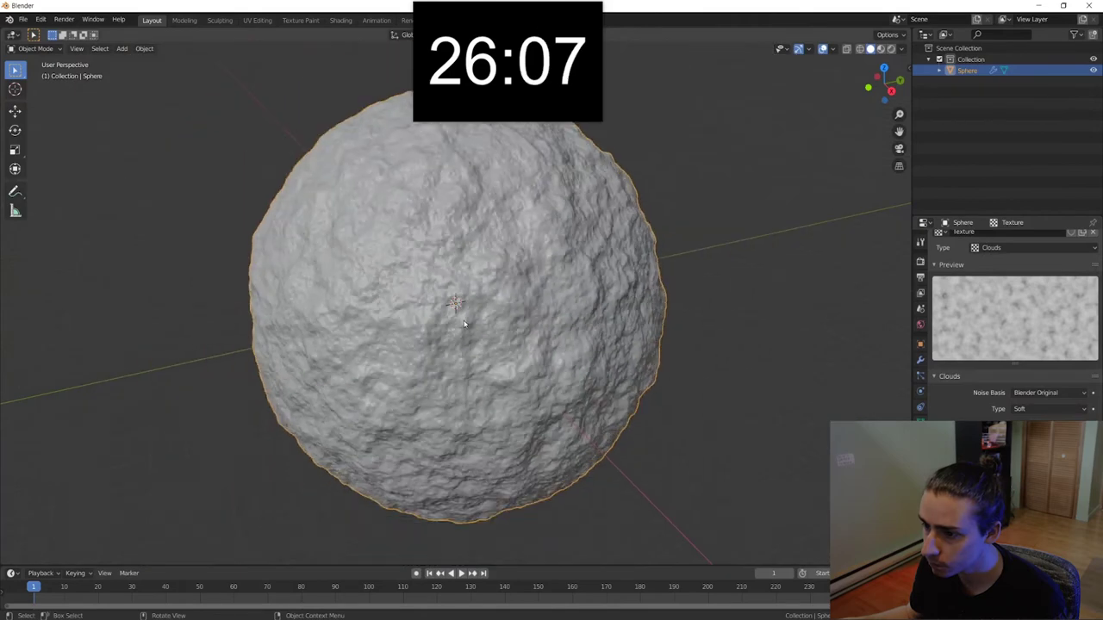
scroll(583, 320, down, 3)
mouse_move(571, 320)
middle_down()
mouse_move(481, 309)
mouse_move(517, 293)
middle_up()
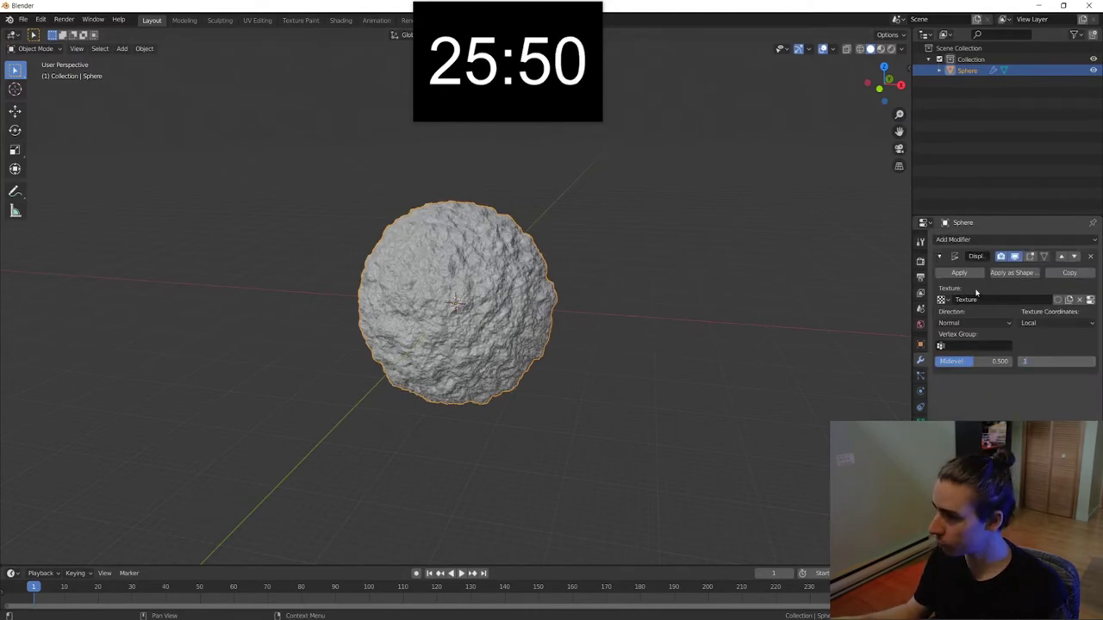
key(Return)
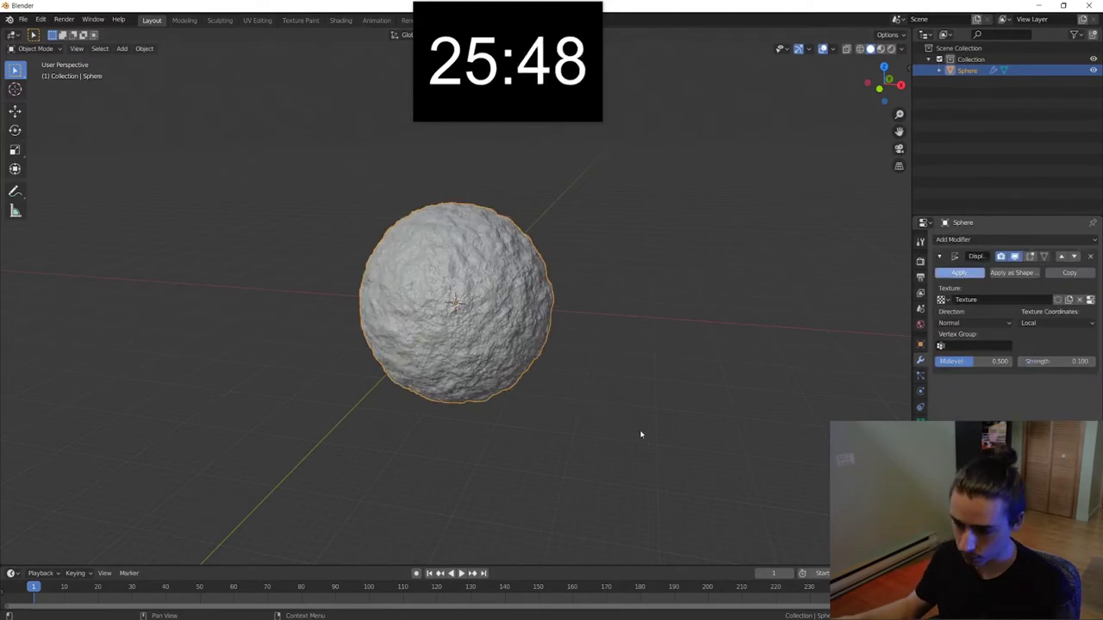
click(959, 273)
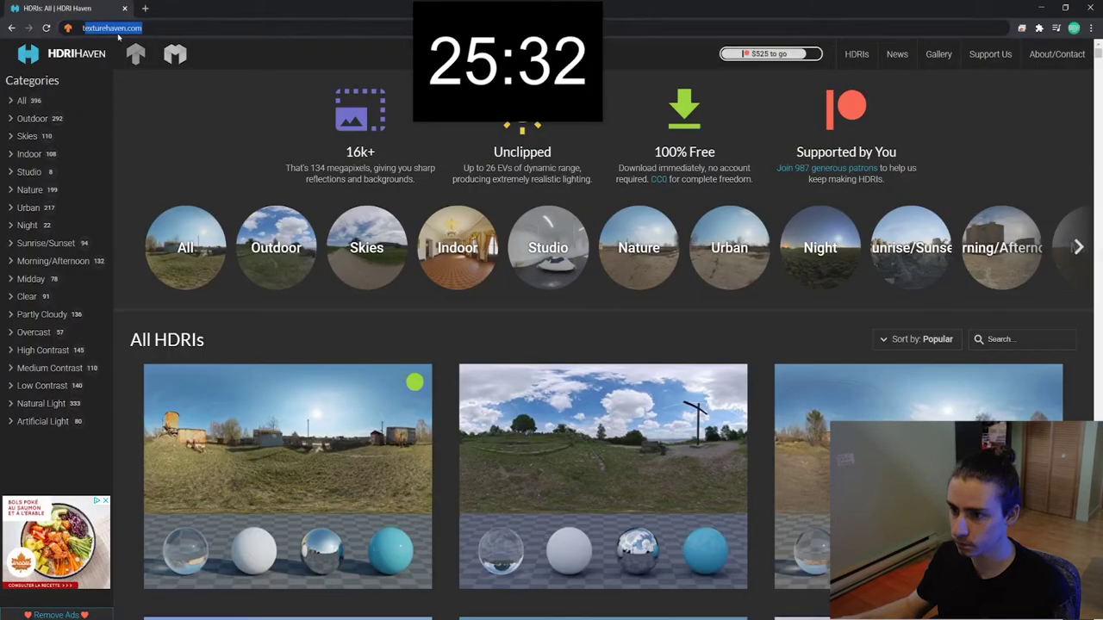
- Go to texturehaven.com, browse the textures and open the rock_06 download page
click(117, 33)
text(texturehaven)
key(Return)
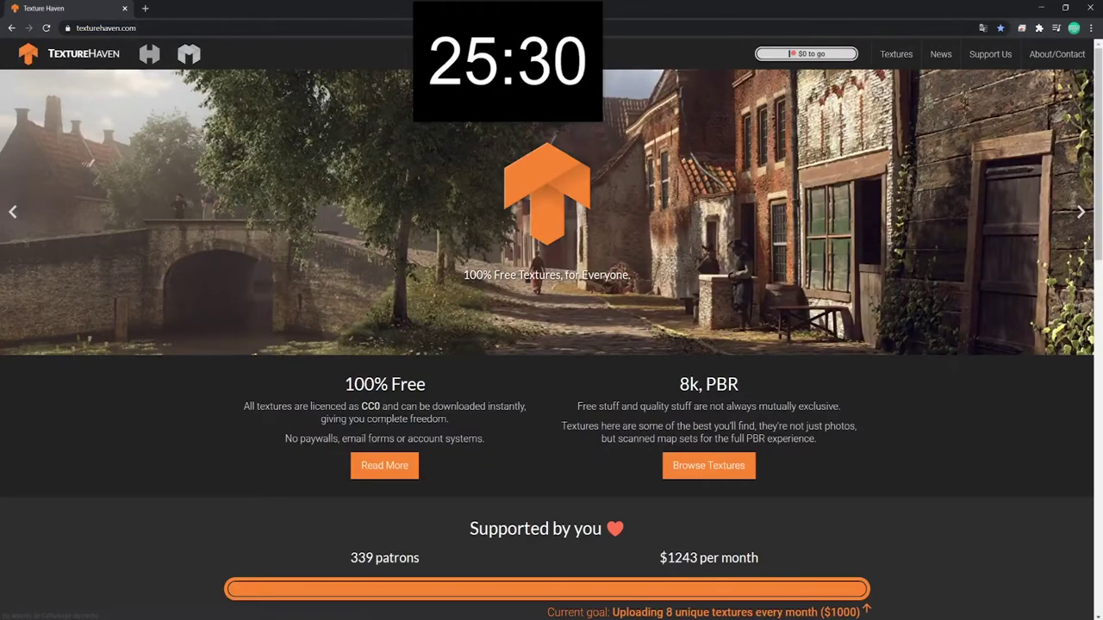
scroll(512, 359, down, 4)
click(708, 129)
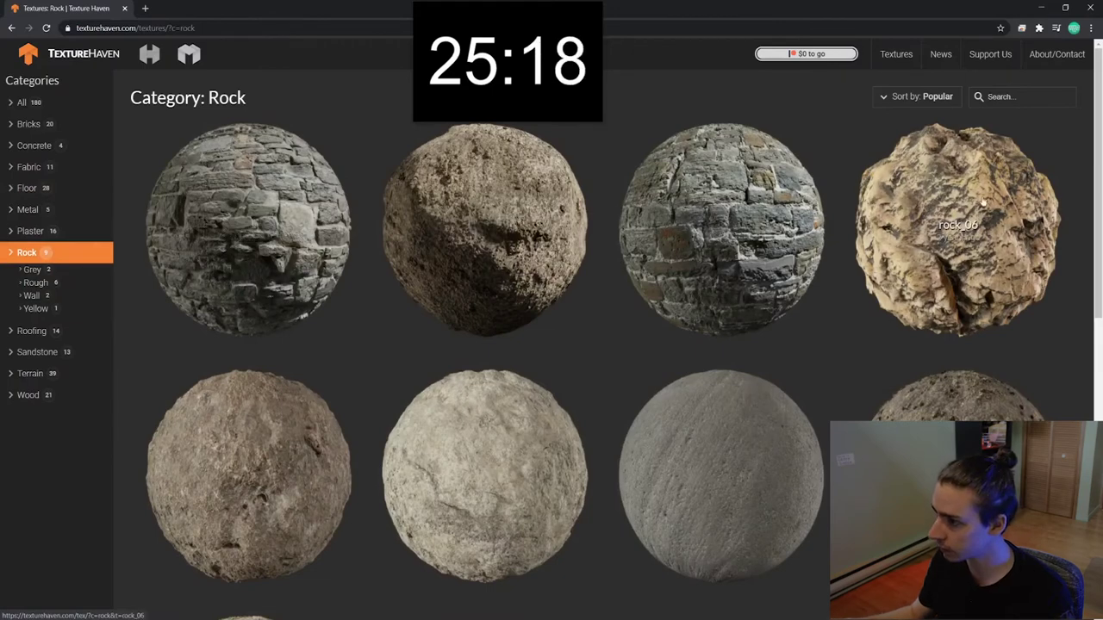
click(982, 204)
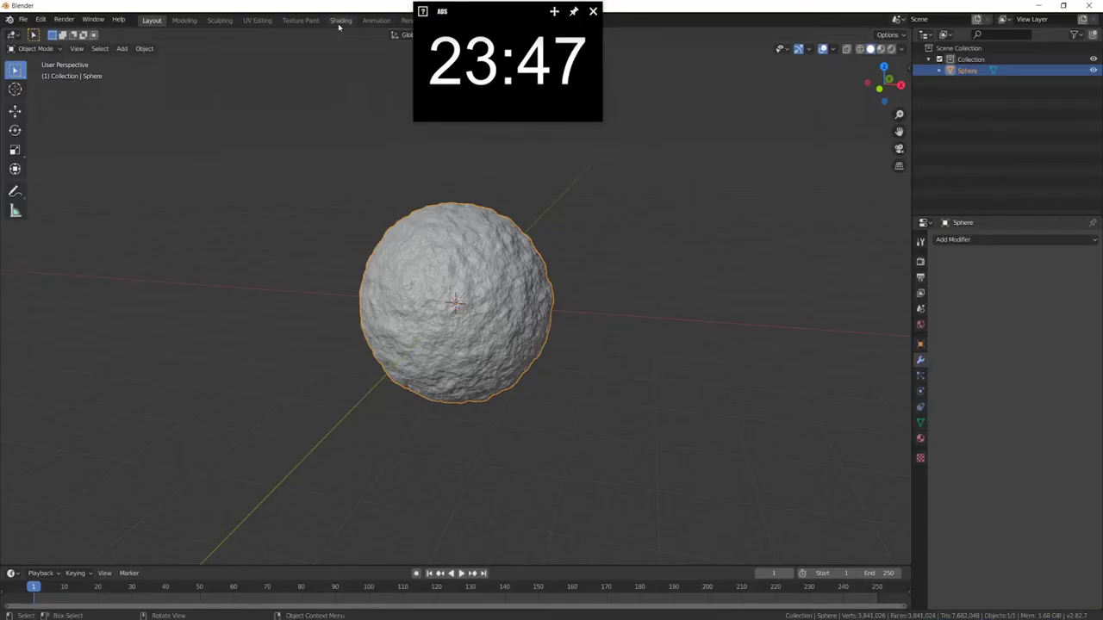
- In the Shading workspace, browse to the rock_04 folder and collapse the diffuse texture node
click(341, 19)
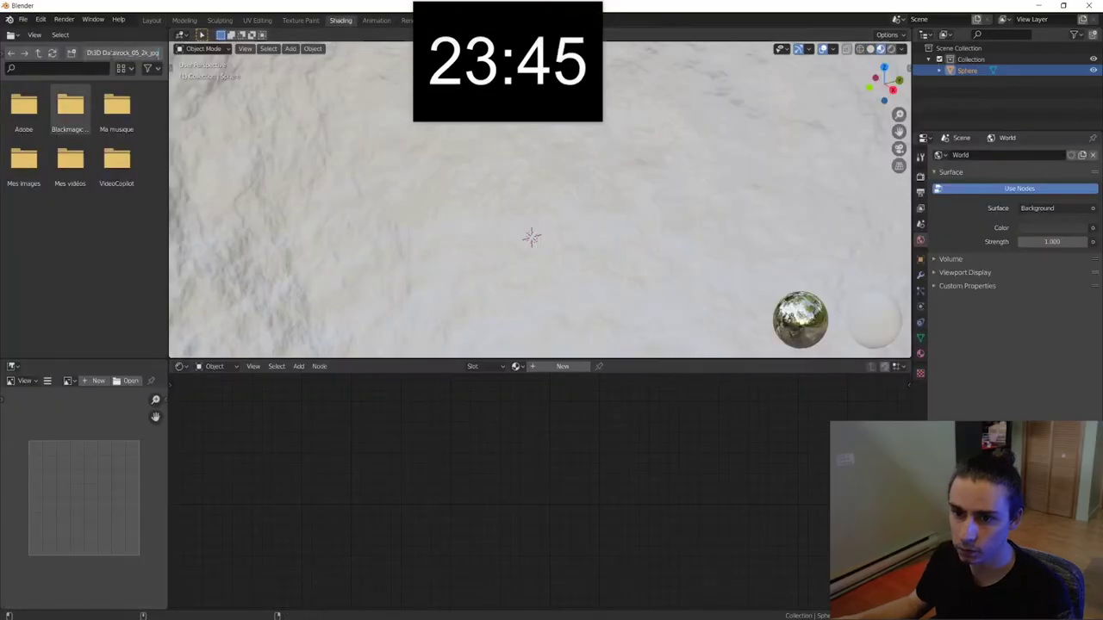
key(ctrl+v)
key(Return)
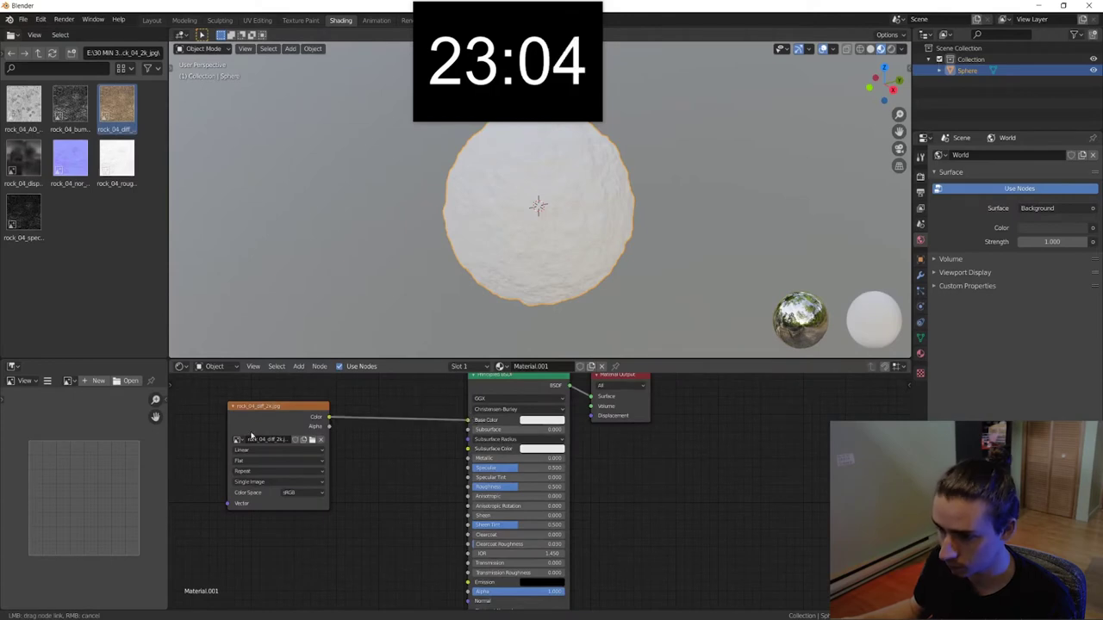
click(231, 406)
scroll(621, 225, up, 2)
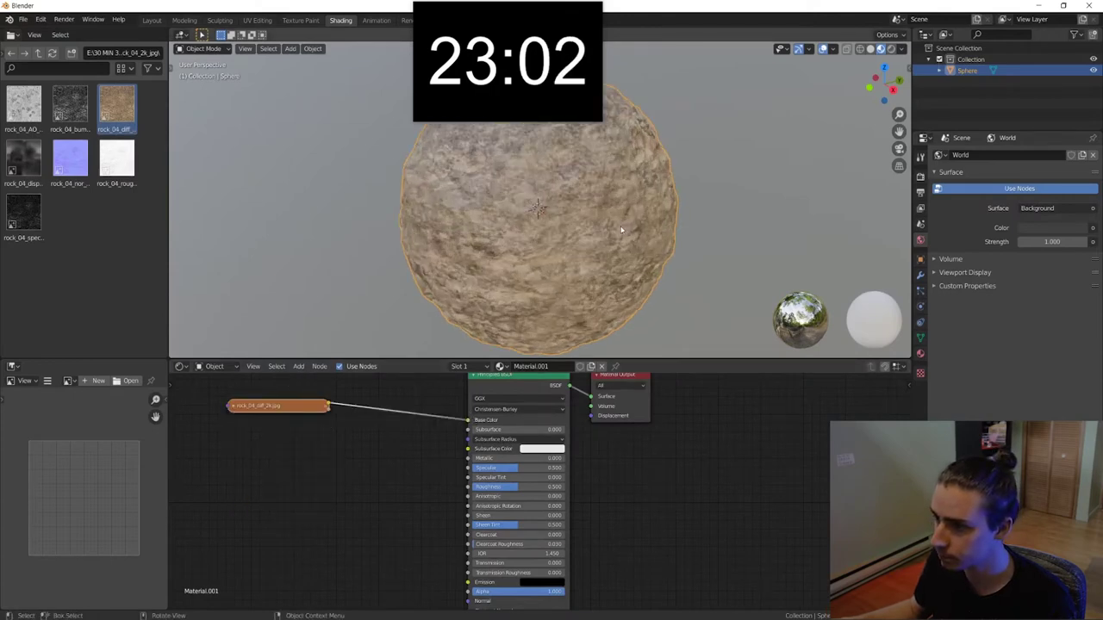
scroll(524, 234, down, 2)
mouse_move(524, 234)
middle_down()
mouse_move(496, 241)
mouse_move(515, 237)
middle_up()
scroll(516, 237, down, 2)
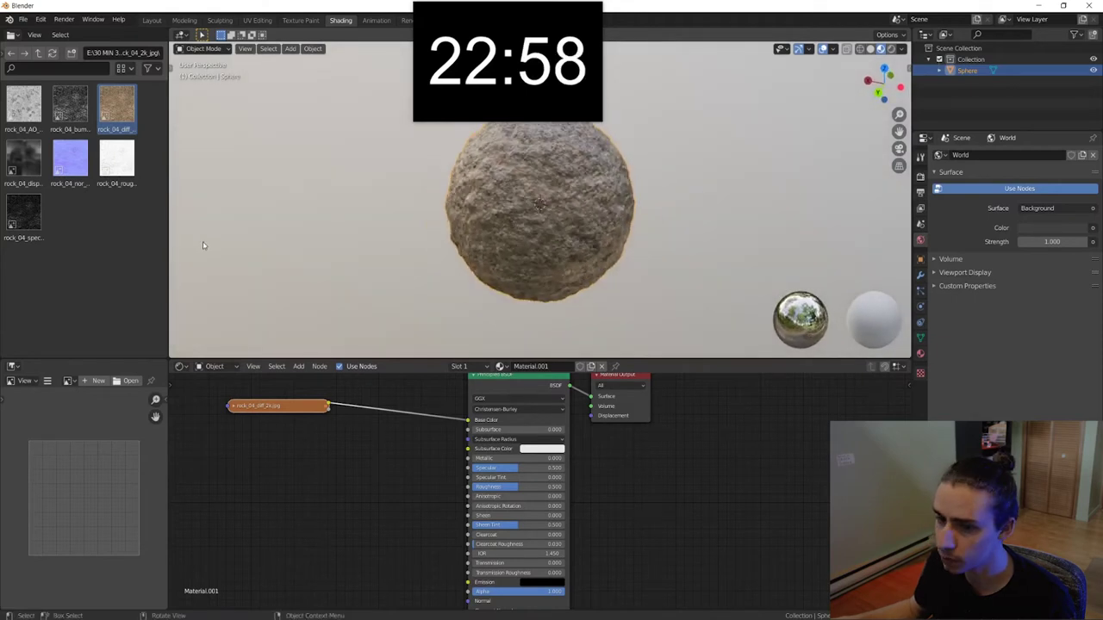
- Add the rock_04 bump and normal maps with Normal Map and Bump nodes, feeding Height
drag(70, 104, 276, 483)
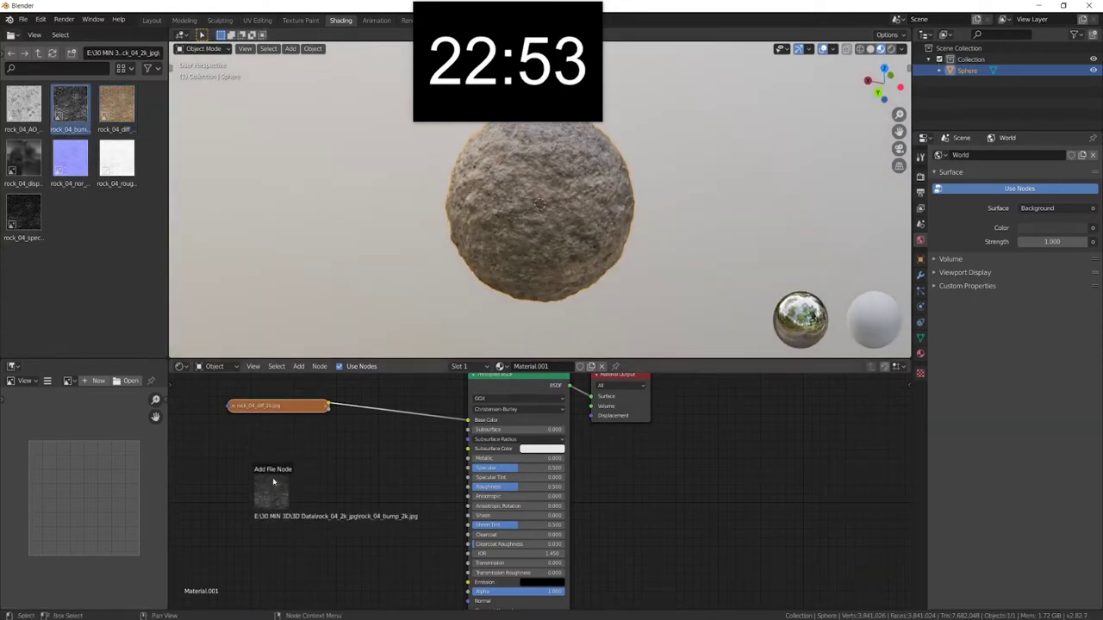
scroll(344, 483, down, 1)
drag(70, 158, 343, 541)
click(299, 513)
scroll(299, 514, up, 1)
key(shift+a)
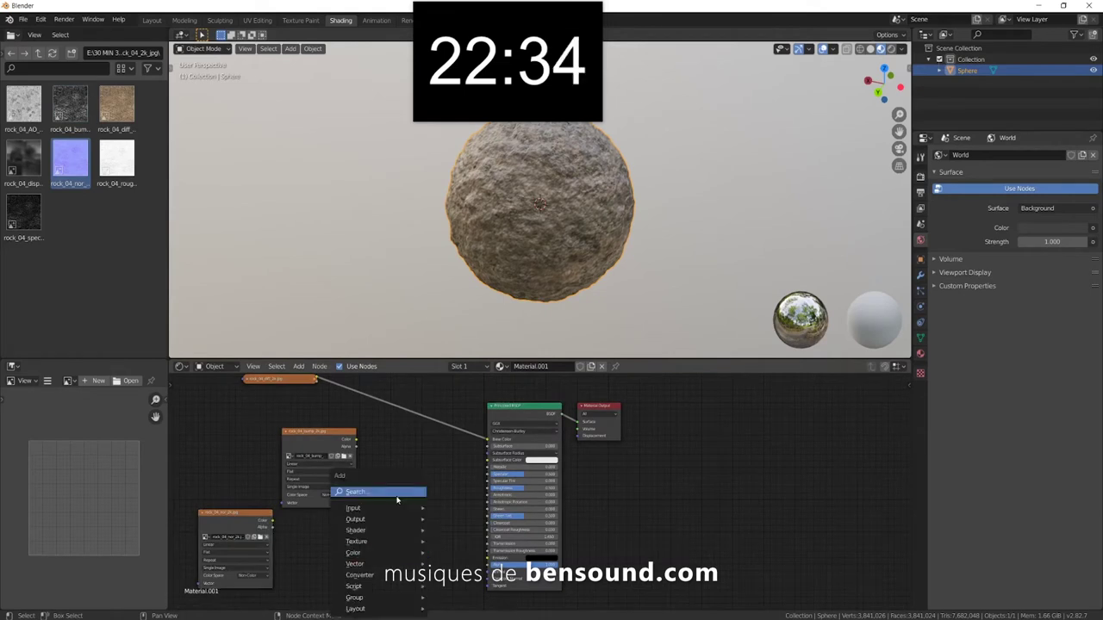
click(379, 518)
click(428, 488)
drag(429, 488, 391, 536)
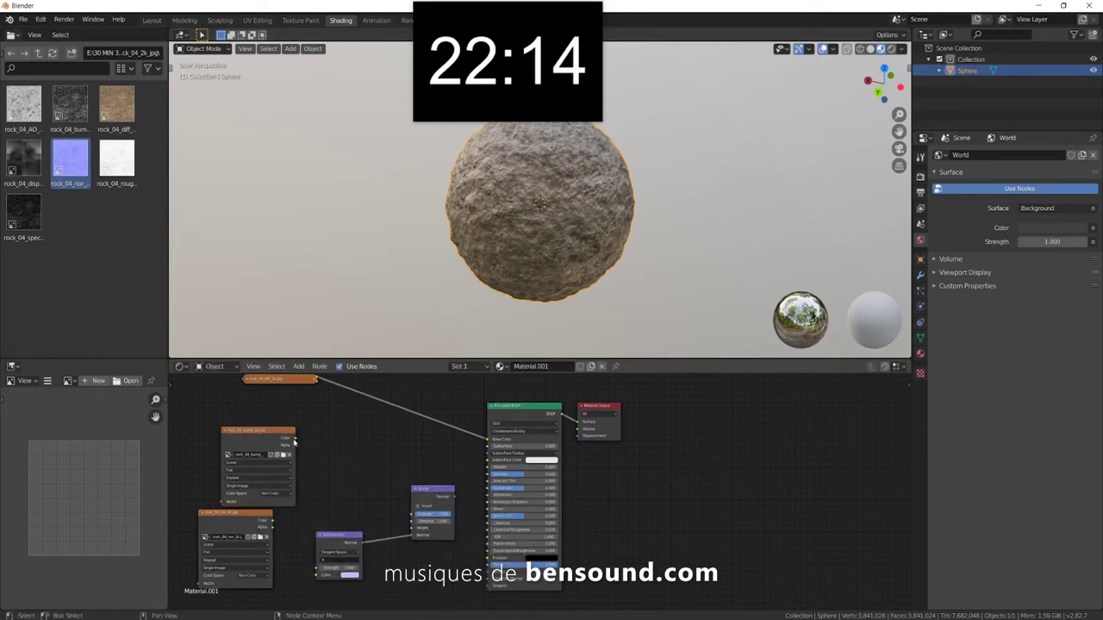
drag(295, 441, 412, 525)
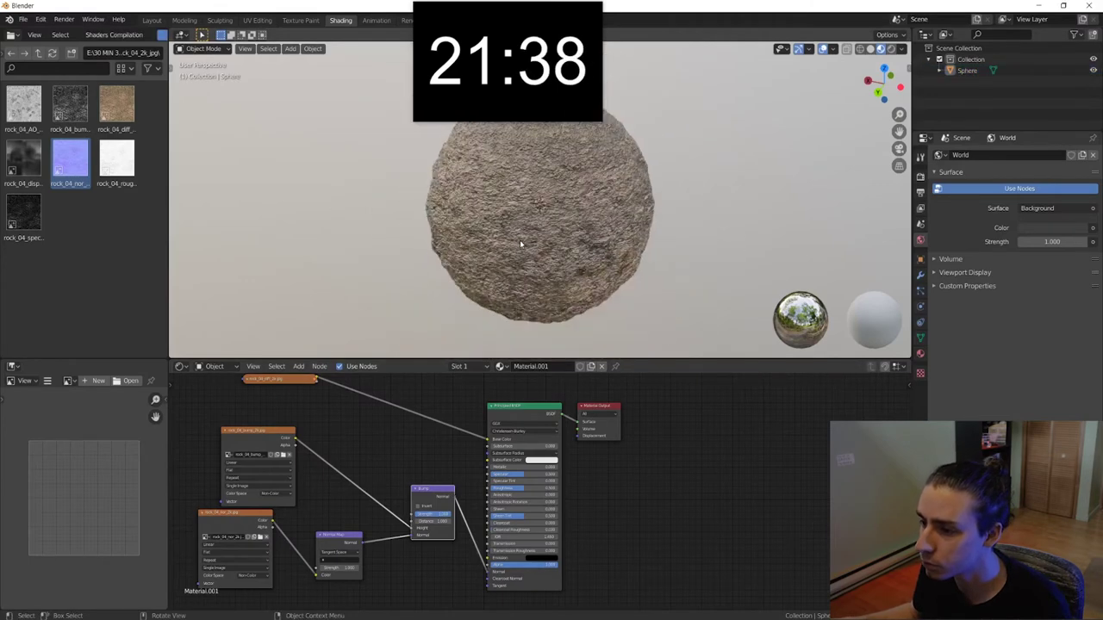
- Rearrange the ColorRamp and Material Output nodes and add the rock_04 specular map
middle_drag(520, 240, 512, 229)
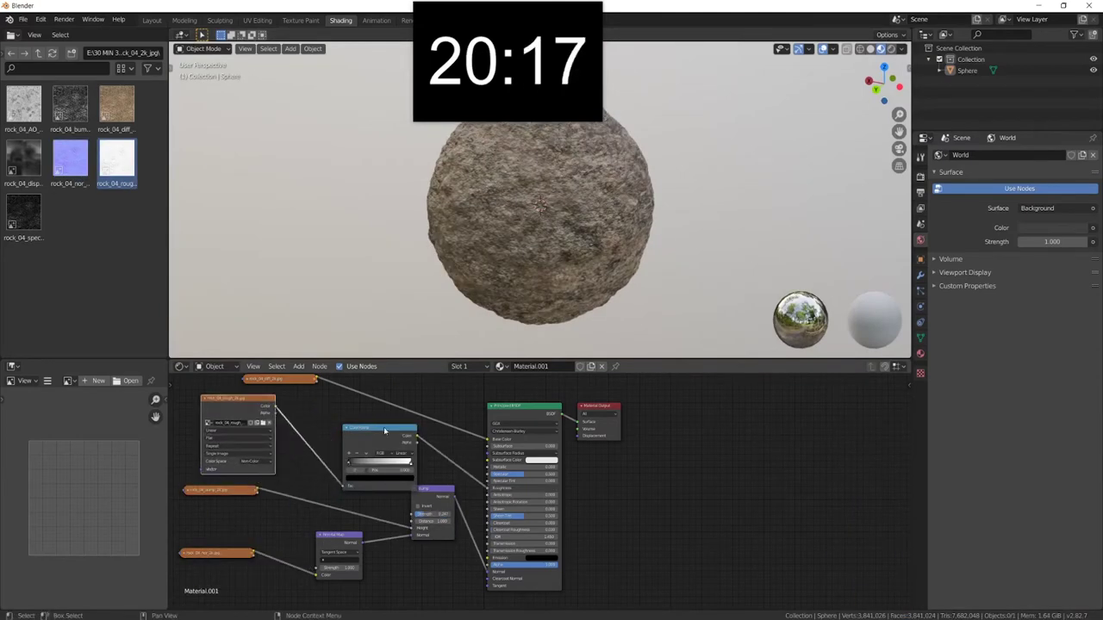
drag(384, 431, 356, 423)
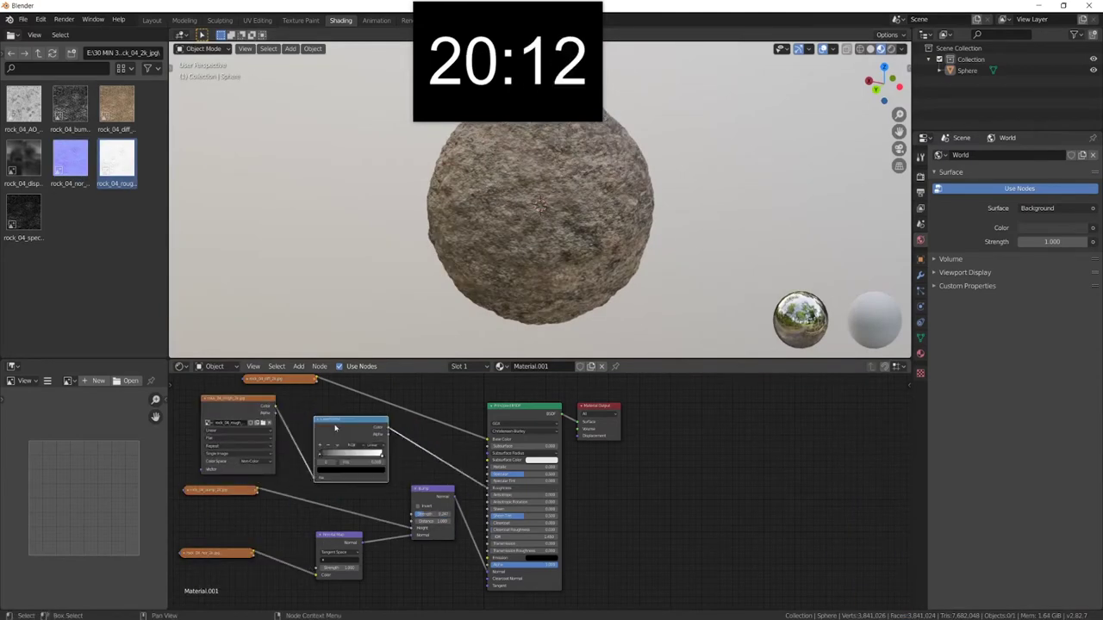
drag(599, 411, 658, 411)
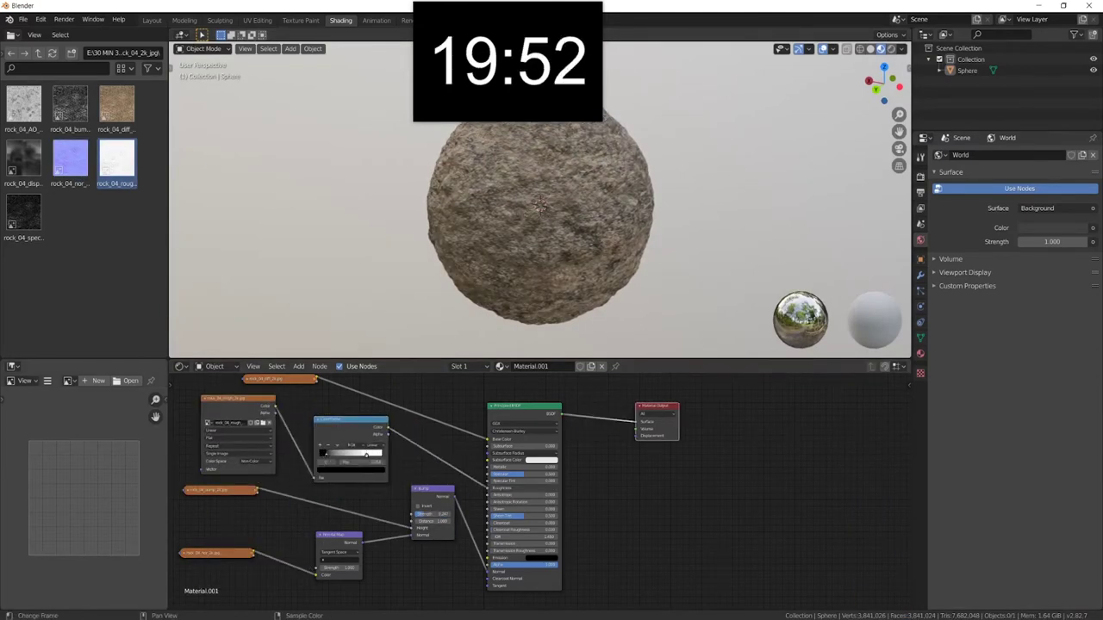
drag(23, 215, 357, 414)
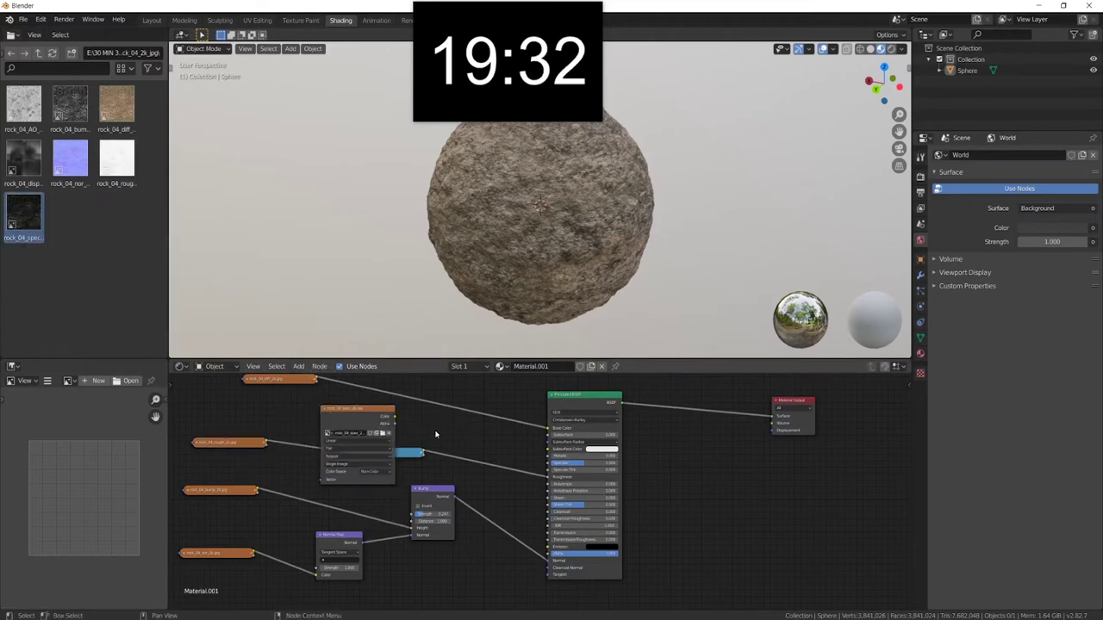
click(920, 278)
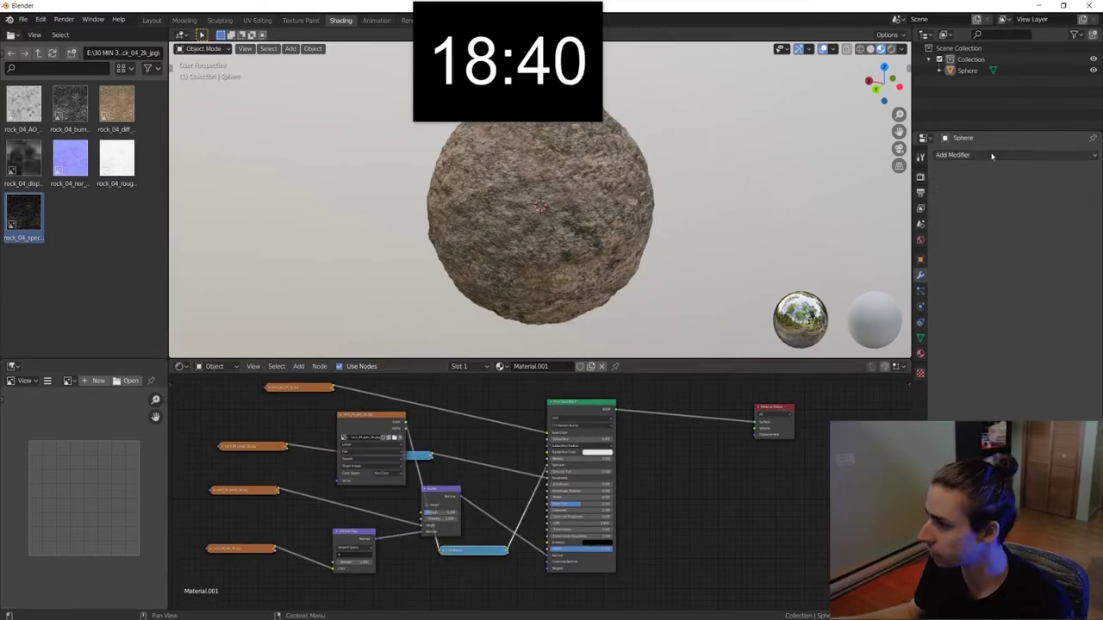
click(992, 156)
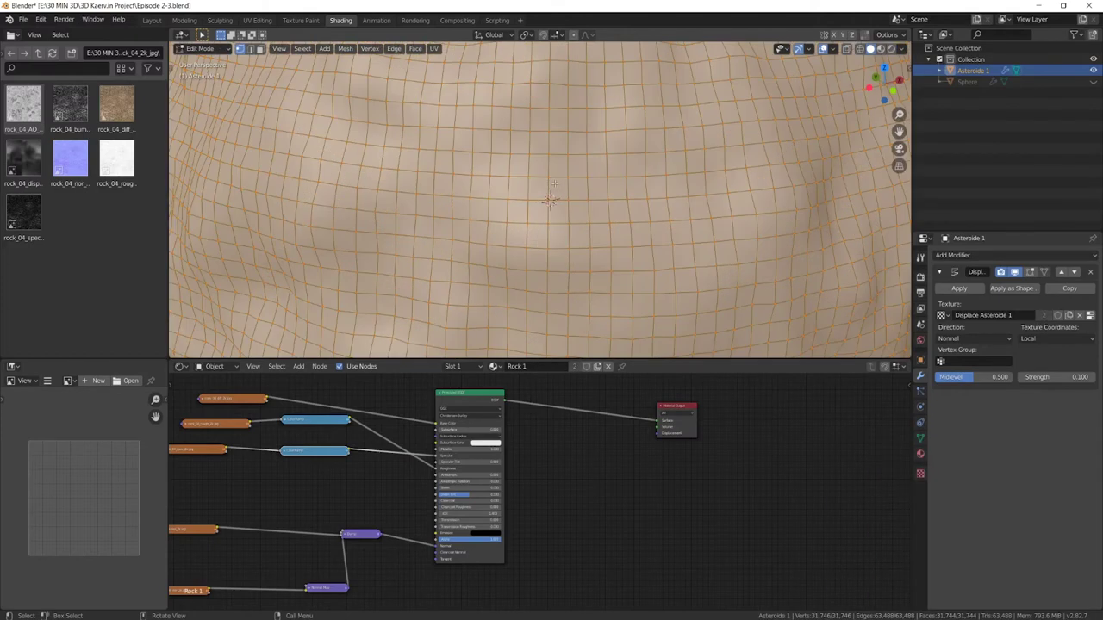
- Zoom the viewport around the partly sculpted rocky sphere
scroll(549, 200, down, 4)
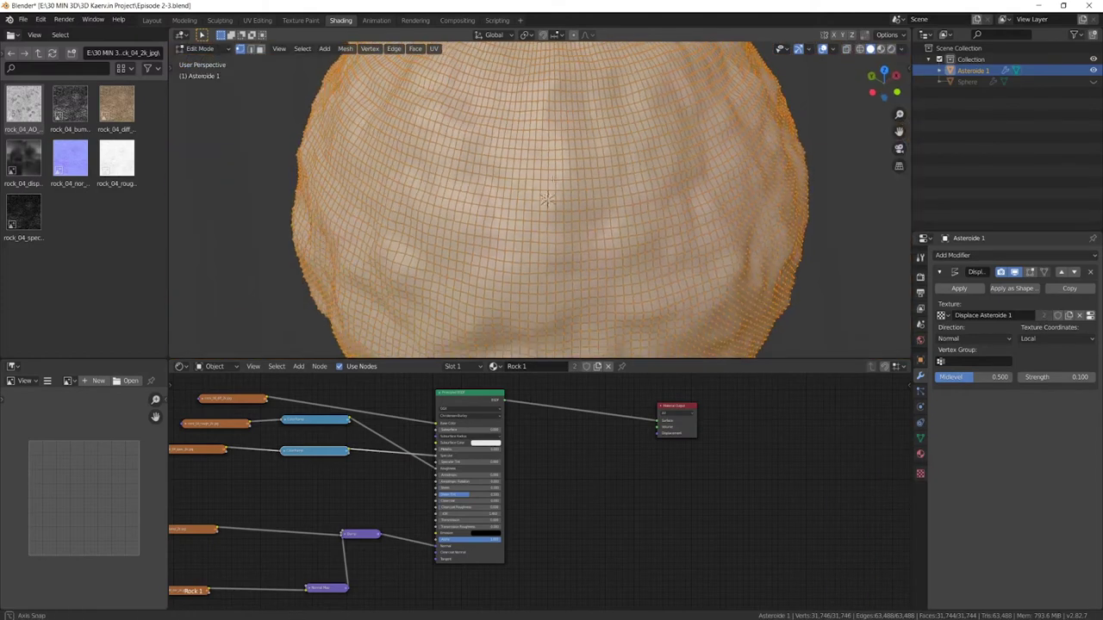
scroll(545, 200, down, 2)
scroll(546, 200, down, 2)
scroll(546, 199, down, 2)
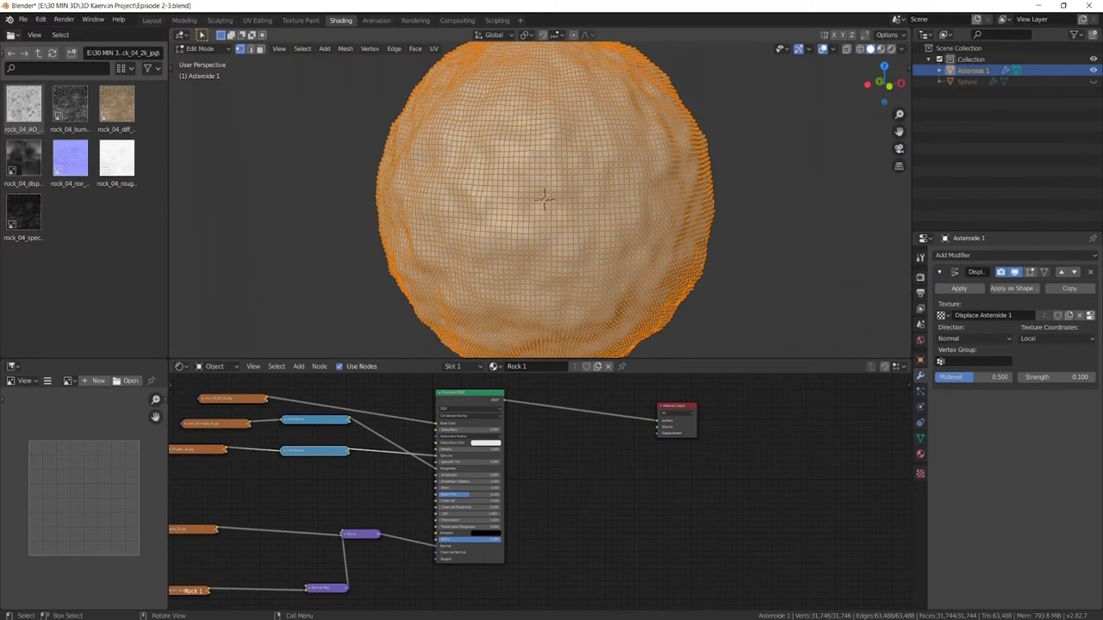
scroll(545, 200, down, 2)
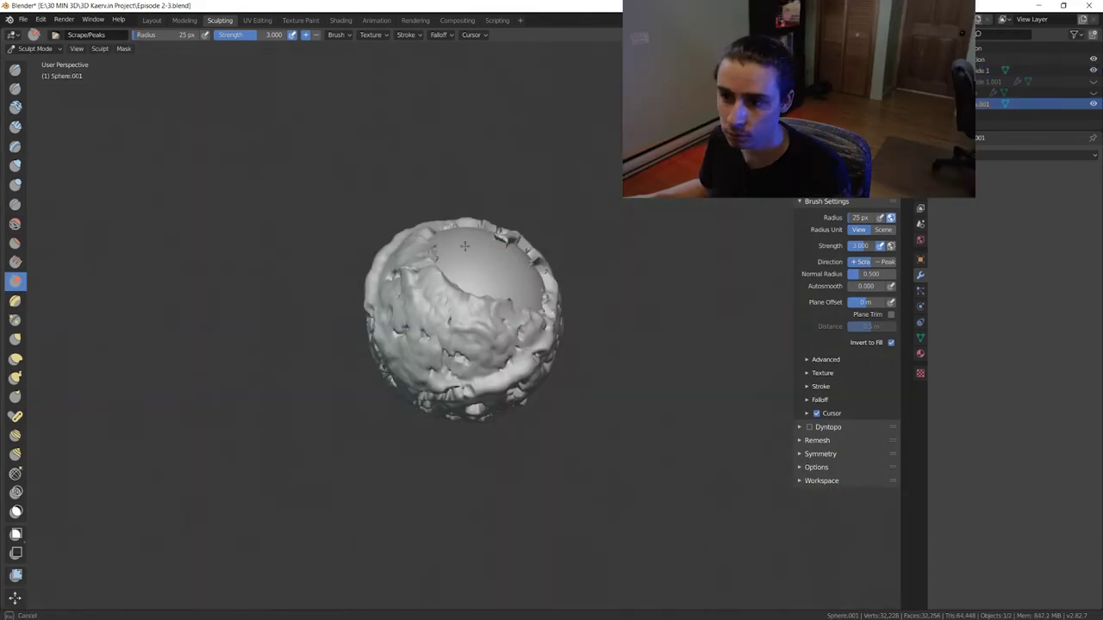
- Leave Sculpt Mode and apply Shade Smooth to the asteroid
key(Tab)
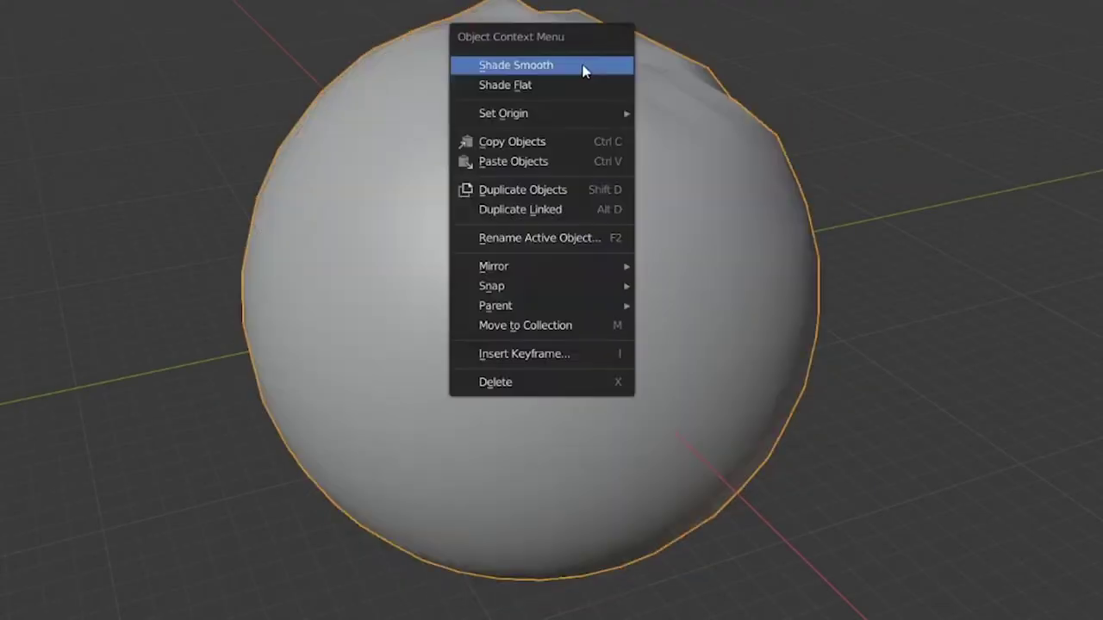
click(584, 69)
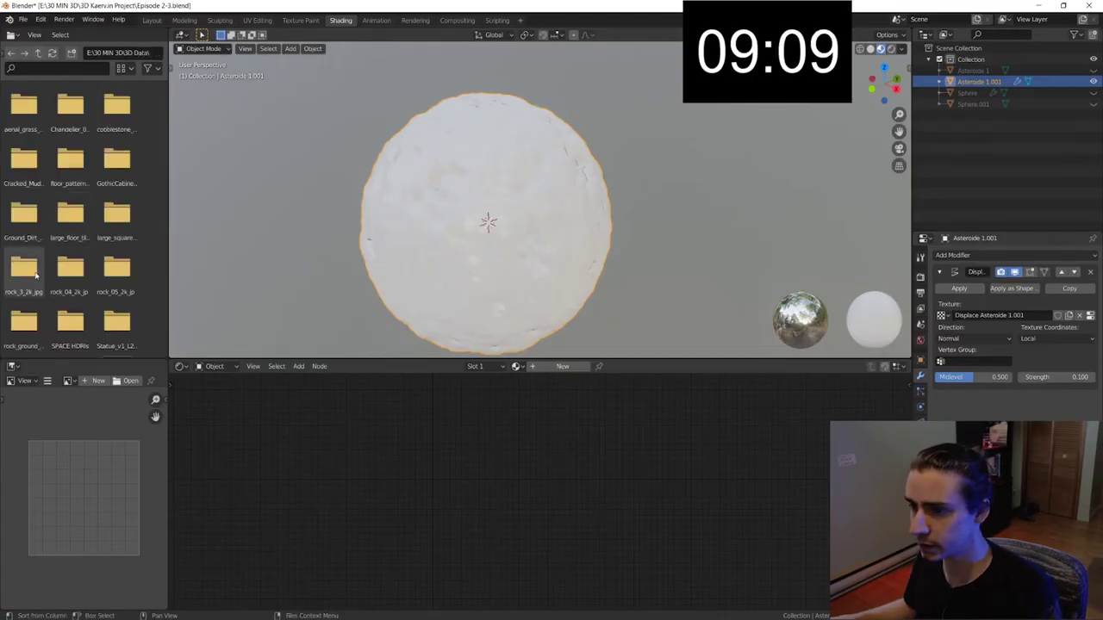
- Create a new asteroid material, delete the default shader and add the rock_05_diff image node
double_click(111, 271)
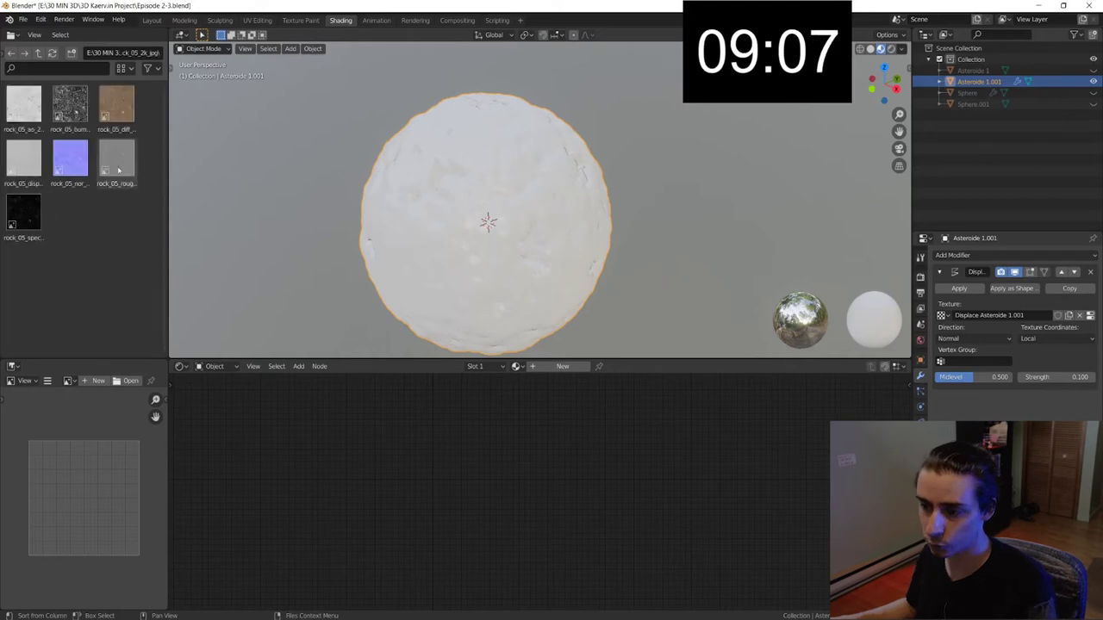
click(541, 370)
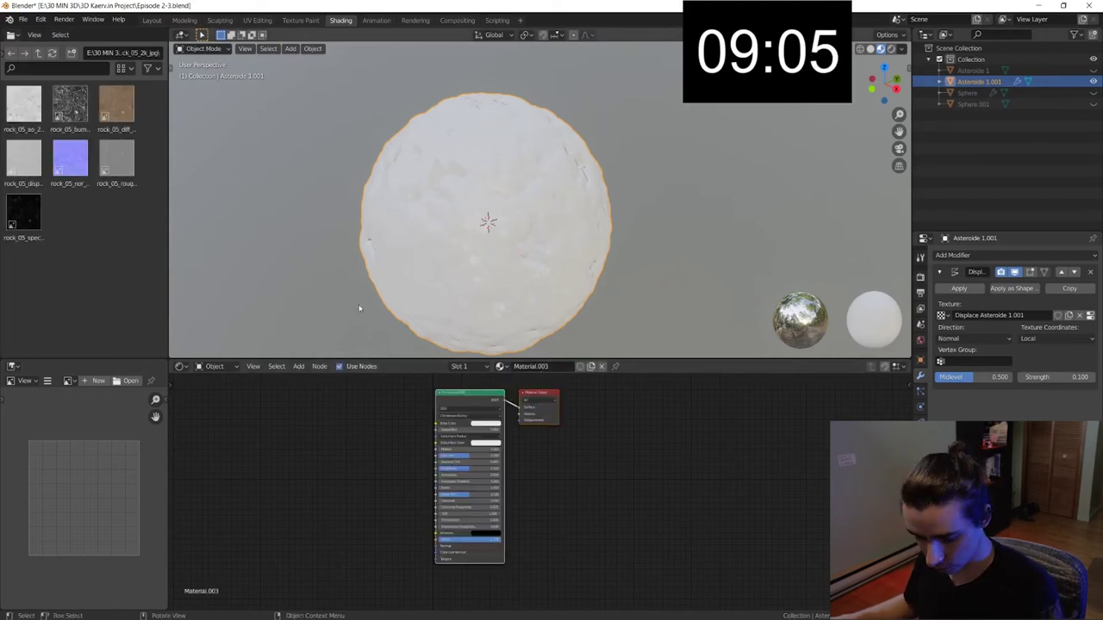
key(x)
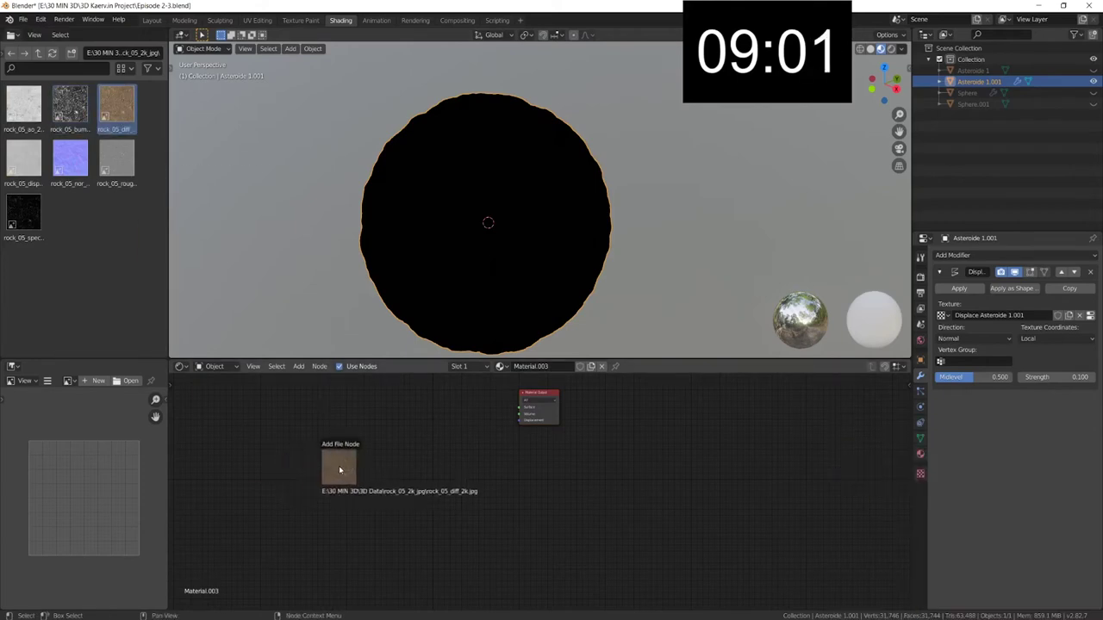
drag(119, 123, 280, 398)
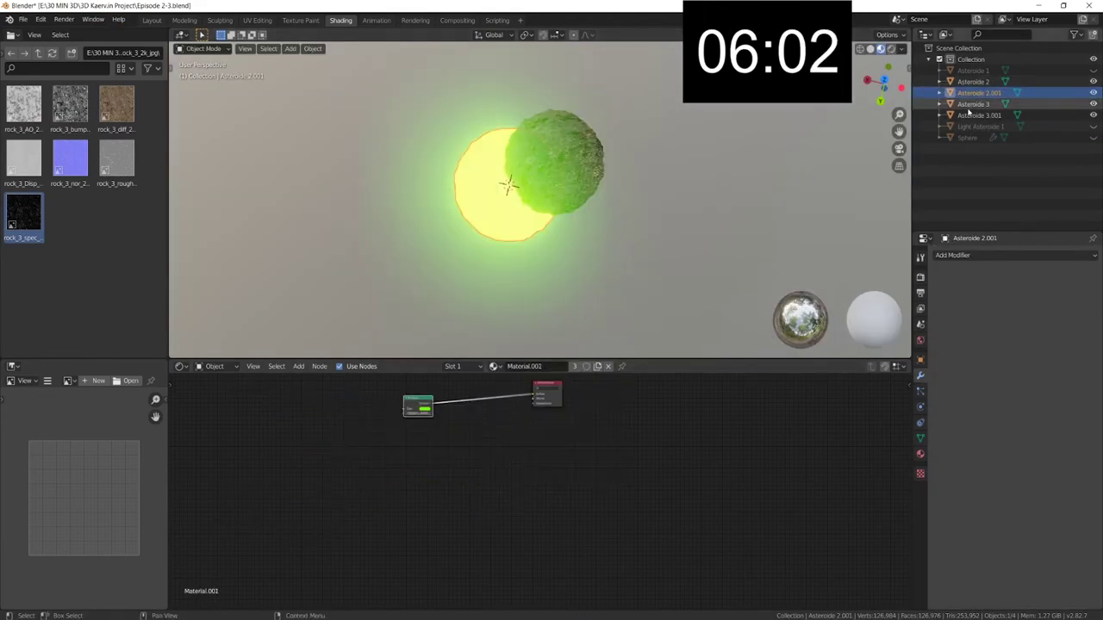
- Assign Material.001 to the asteroid and set its texture type to Distorted Noise
click(527, 394)
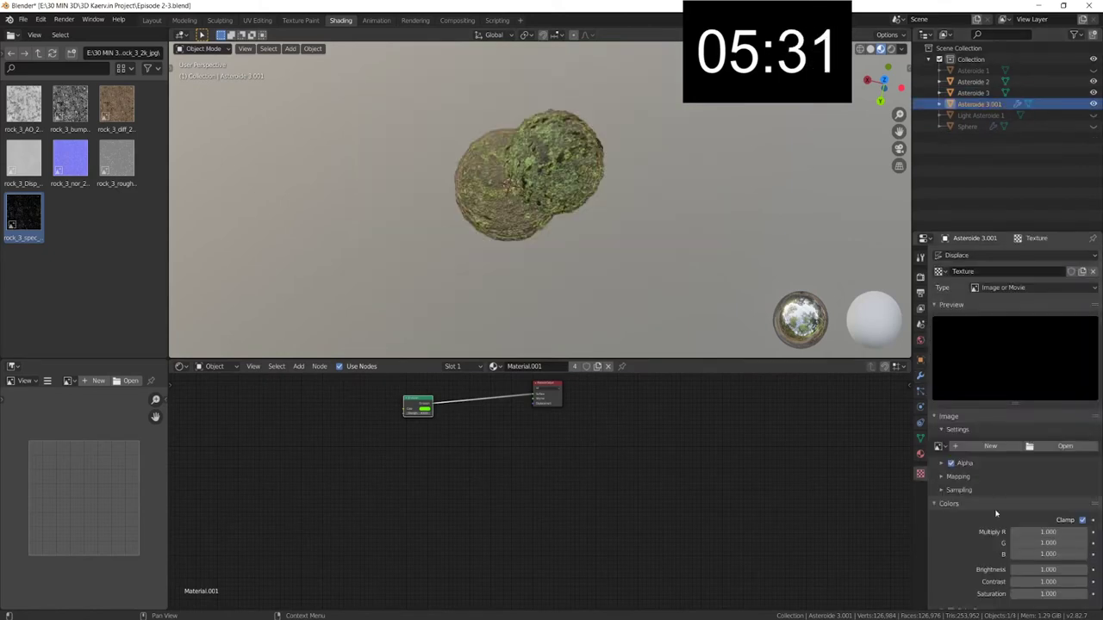
click(1015, 337)
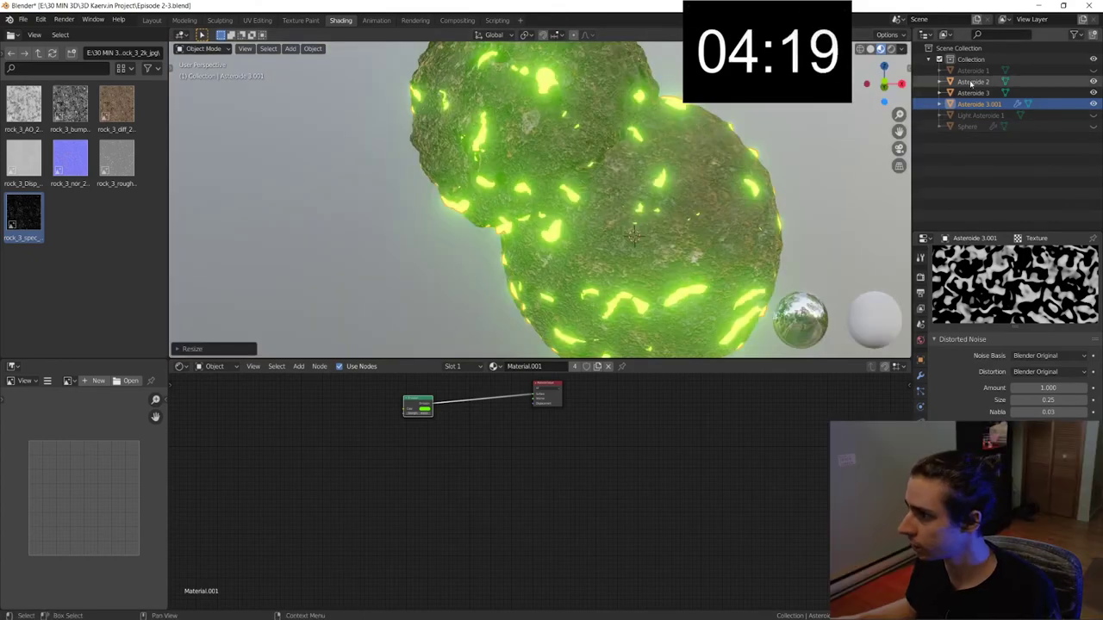
click(971, 82)
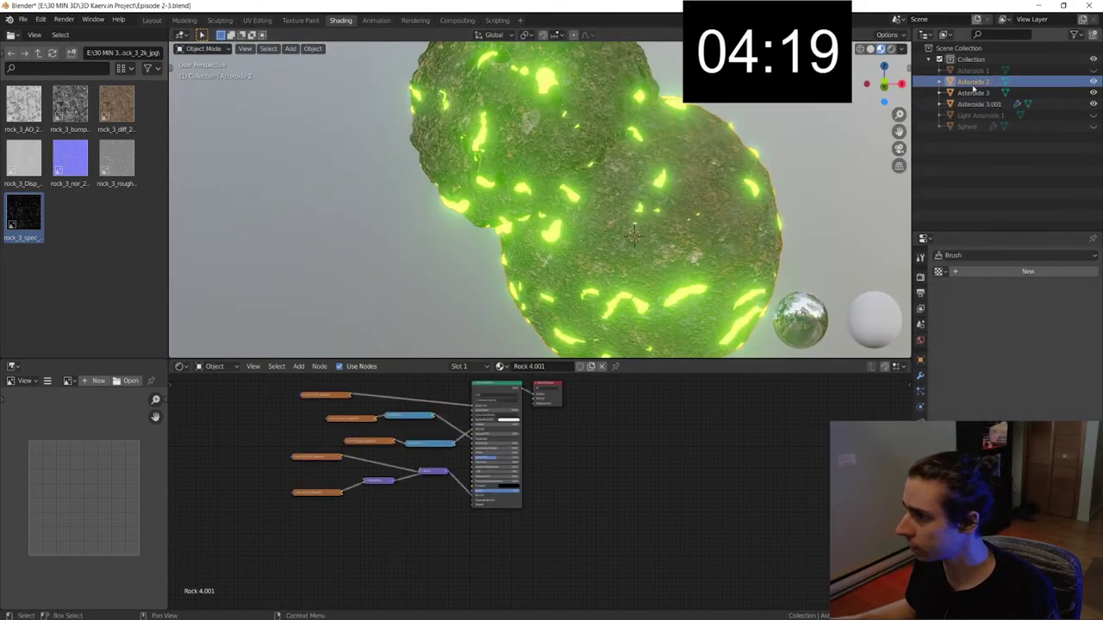
- Join the selected Asteroide 2 and Asteroide 3 into one object
right_click(978, 97)
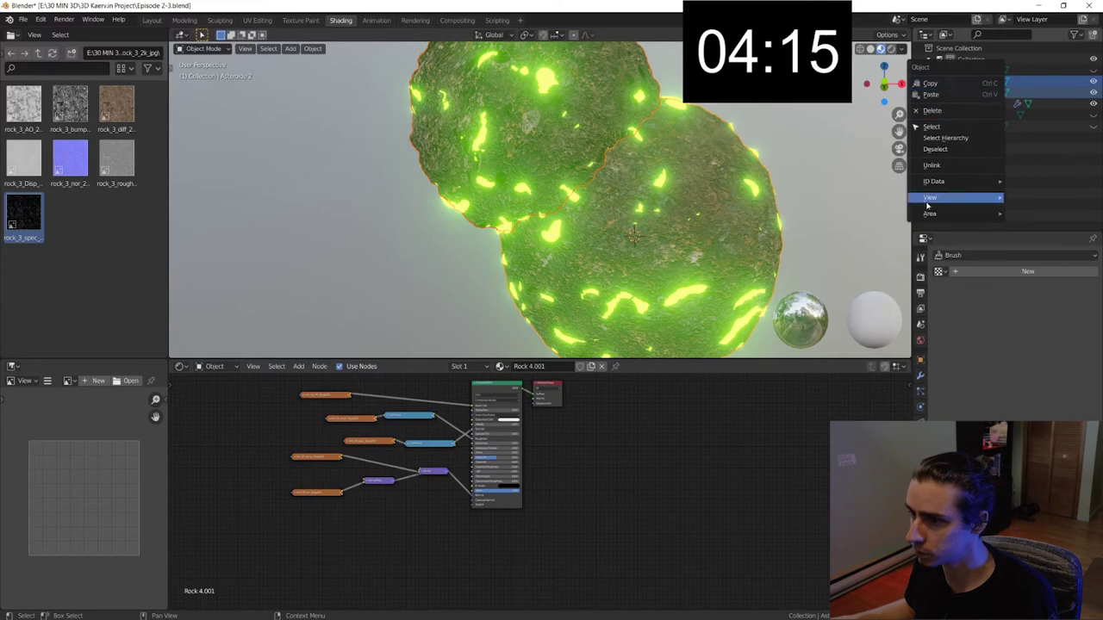
right_click(571, 154)
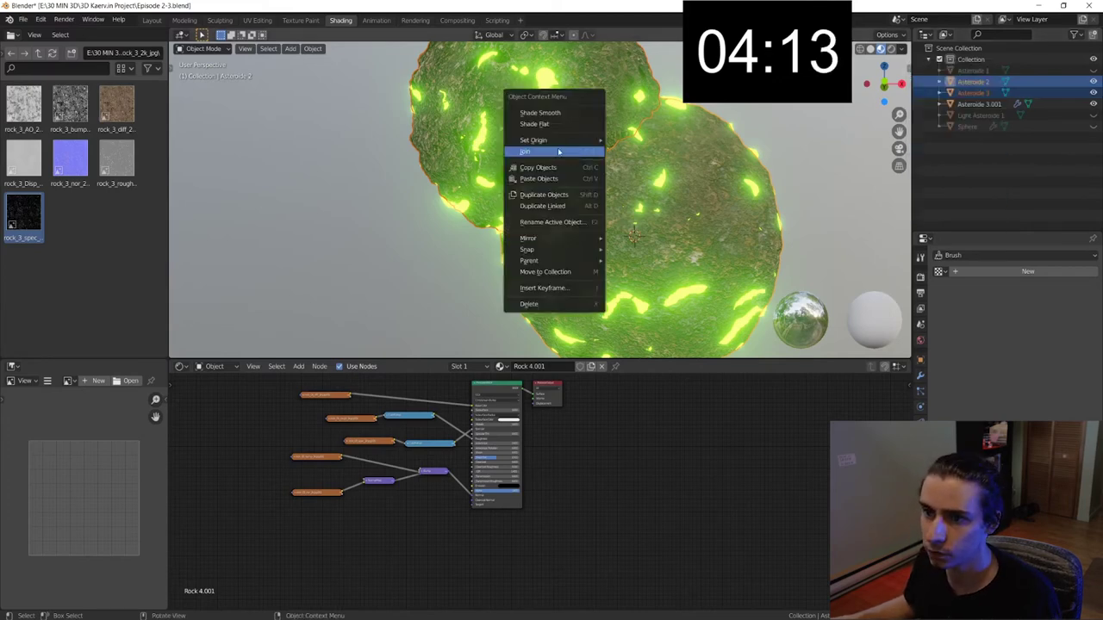
click(558, 152)
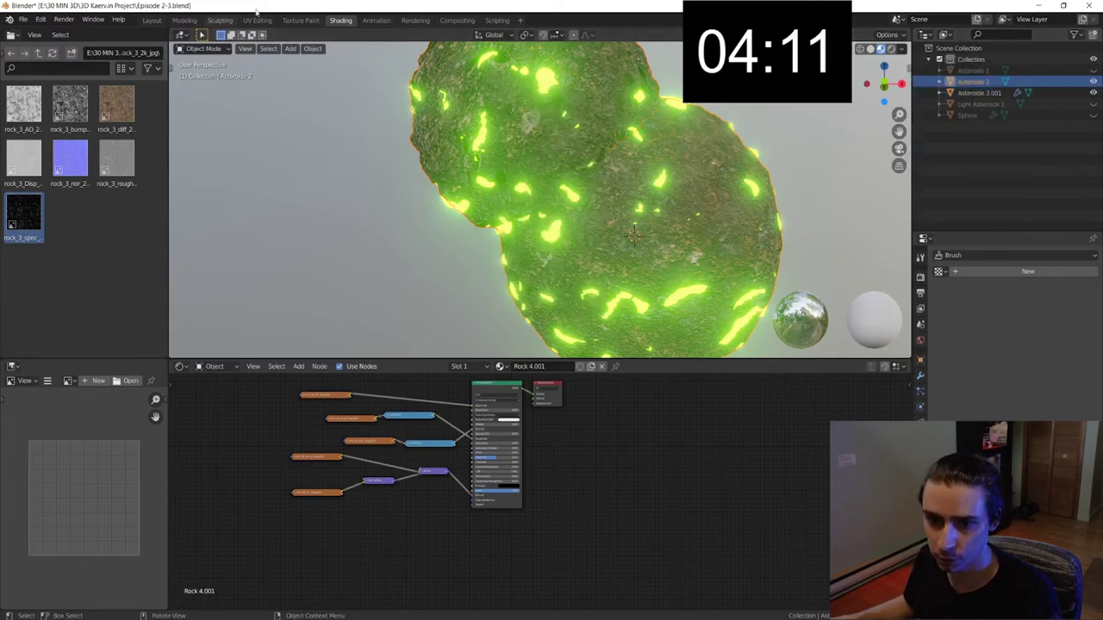
- In Sculpting, push and raise lumps on the joined asteroid near its glowing spots
click(215, 20)
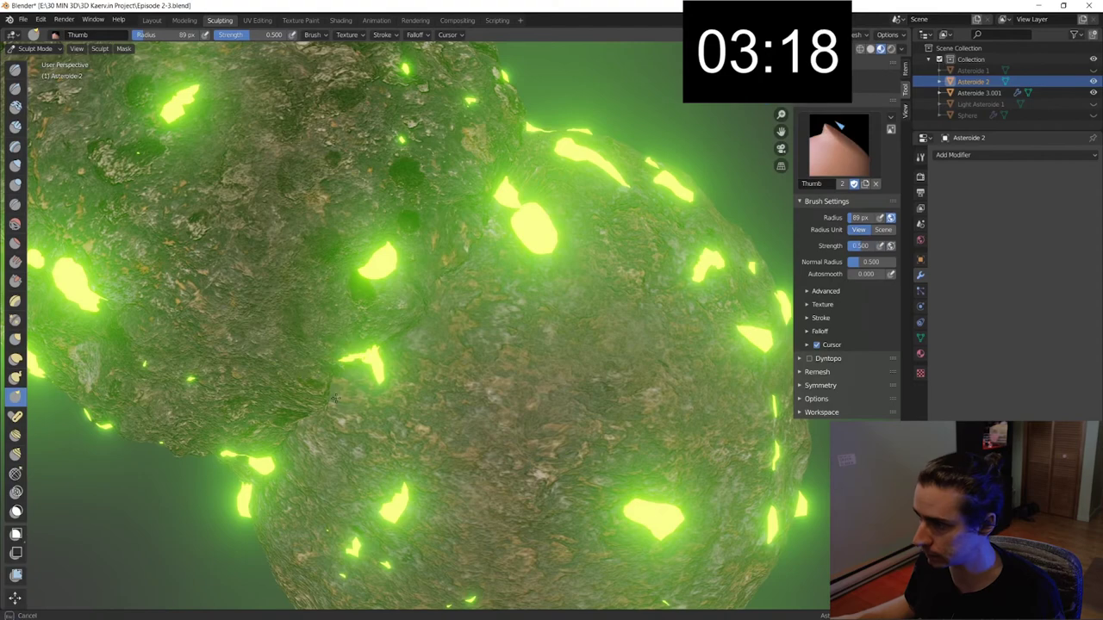
mouse_move(269, 424)
mouse_down()
mouse_move(300, 458)
mouse_move(439, 244)
mouse_up()
middle_drag(534, 140, 488, 204)
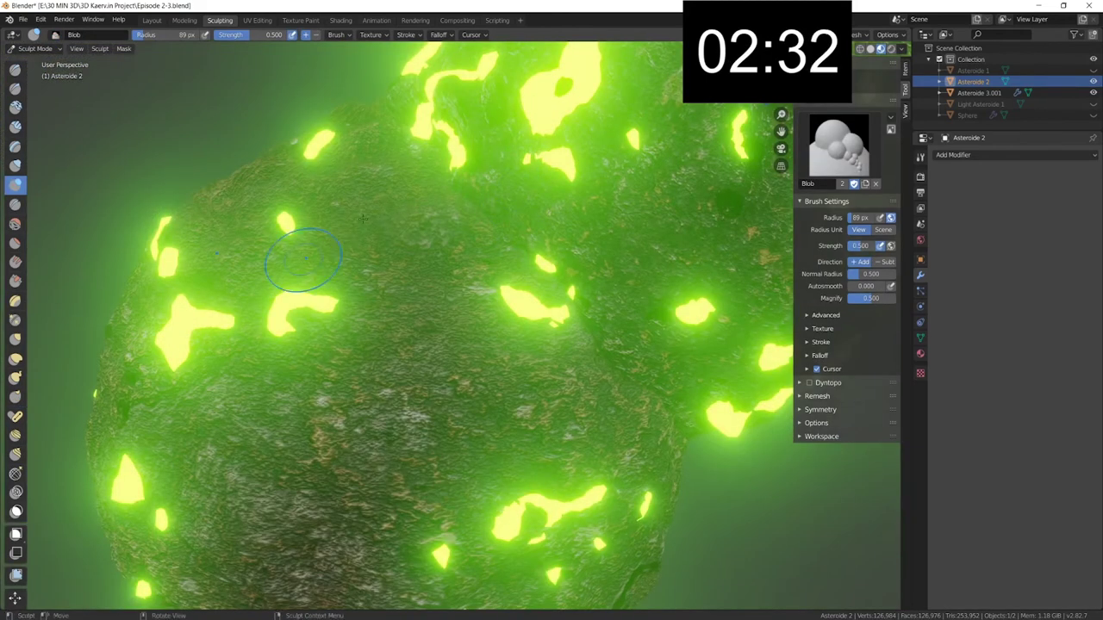
drag(500, 216, 644, 98)
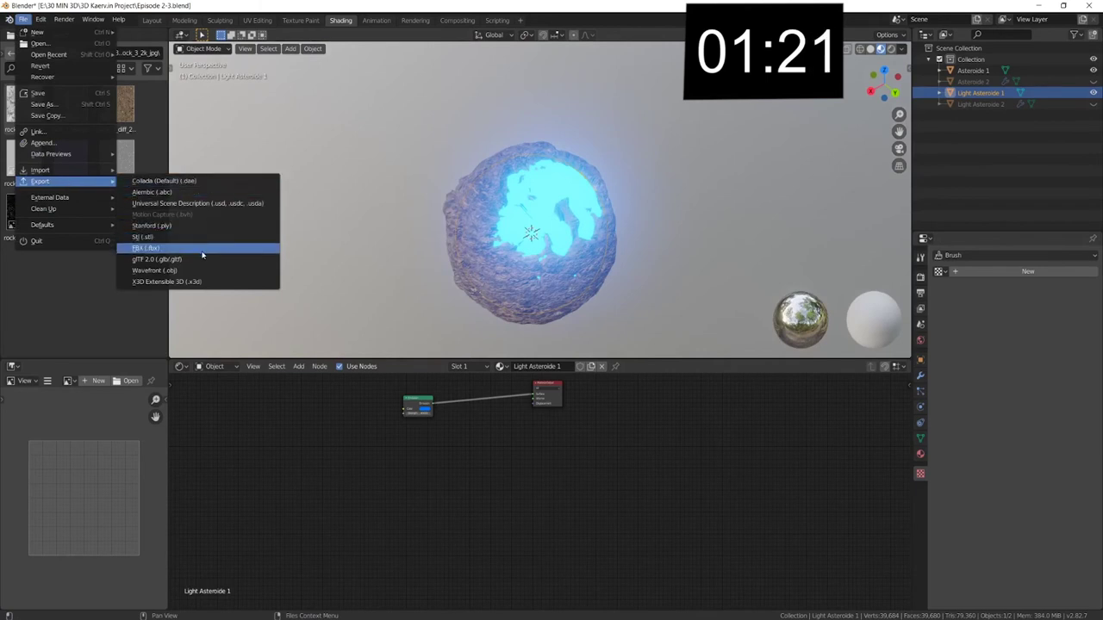
- Export the asteroid to FBX, then import Asteroide 1.fbx into the Episode 2 scene
click(204, 249)
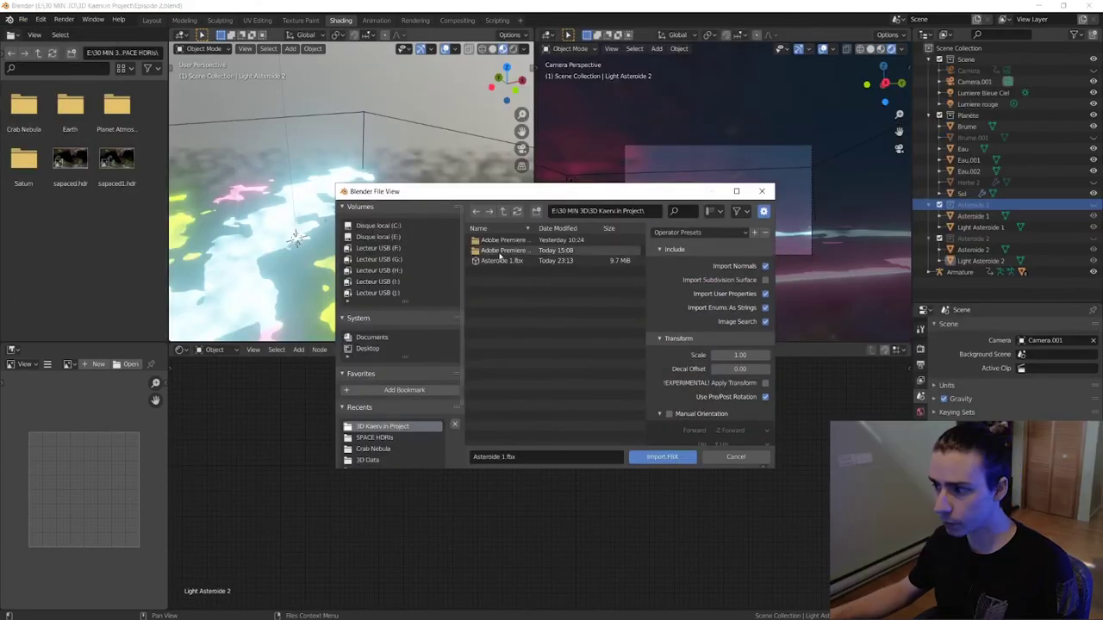
double_click(498, 262)
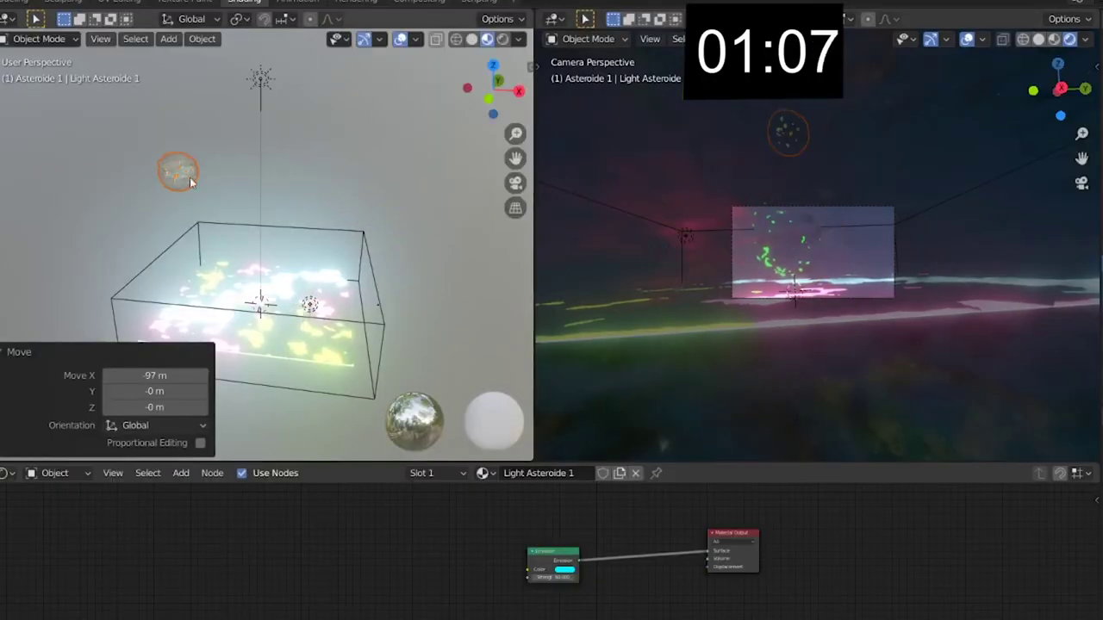
- Raise the second asteroid along Z and shift it along X and Y into the sky
click(309, 293)
key(g)
key(z)
key(Return)
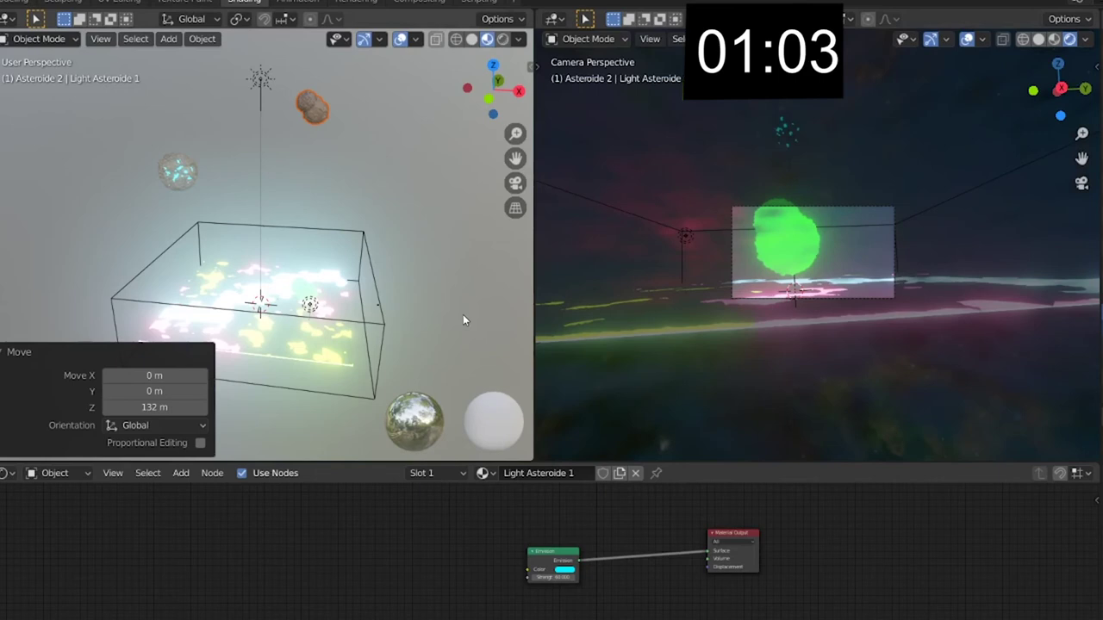
key(g)
key(x)
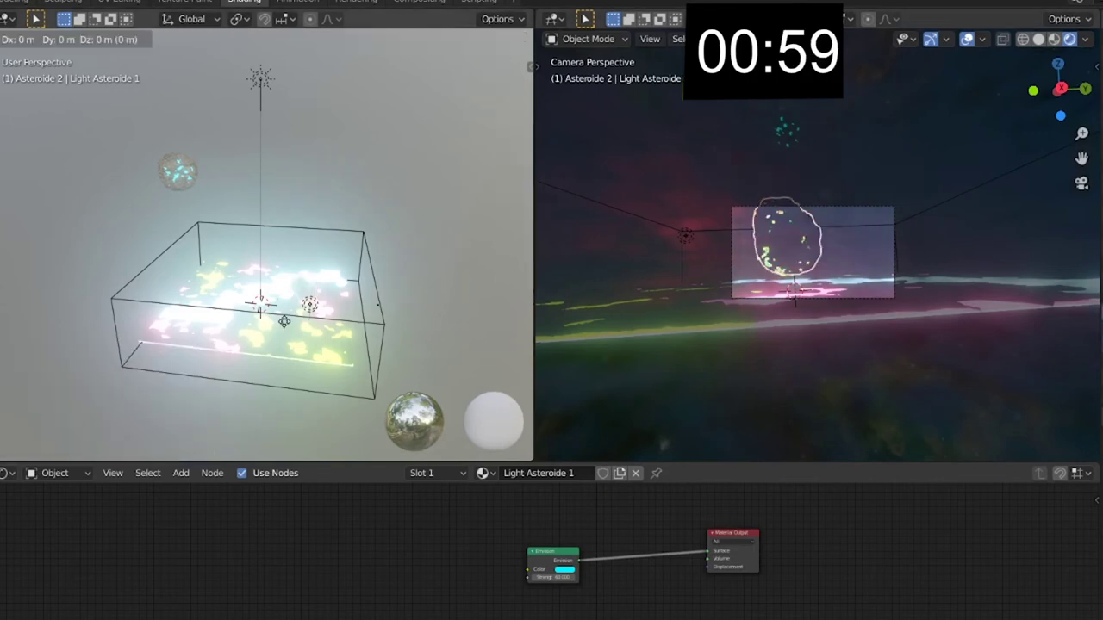
key(Return)
key(g)
key(y)
key(Return)
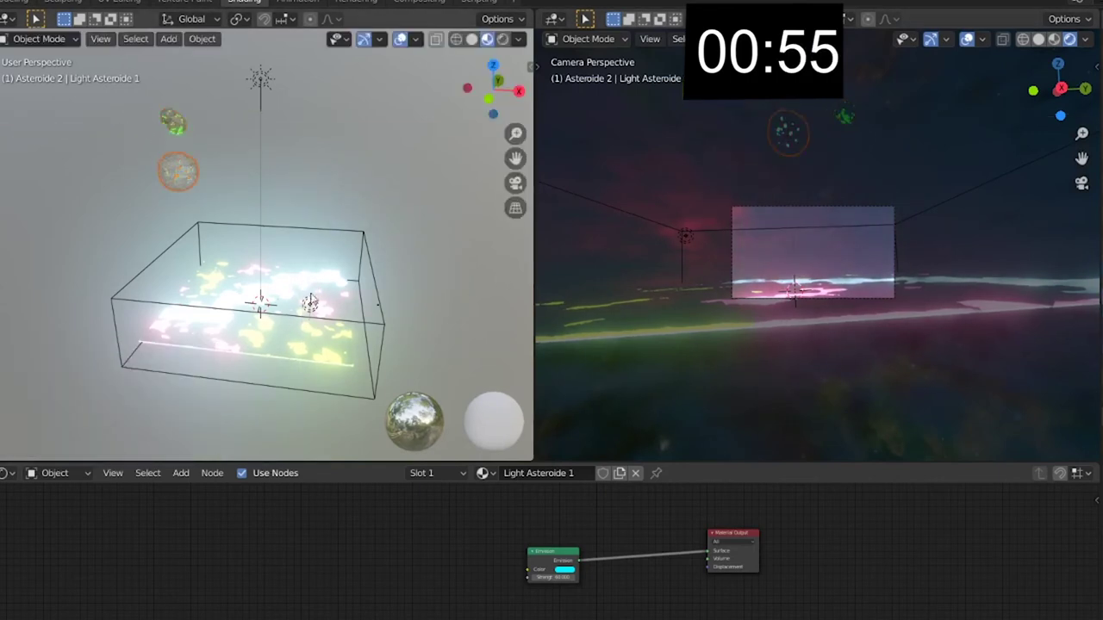
- Fine-tune the second asteroid's position above the character with further Z, X and Y moves
key(g)
key(z)
key(Return)
key(g)
key(x)
key(Return)
key(g)
key(y)
key(Return)
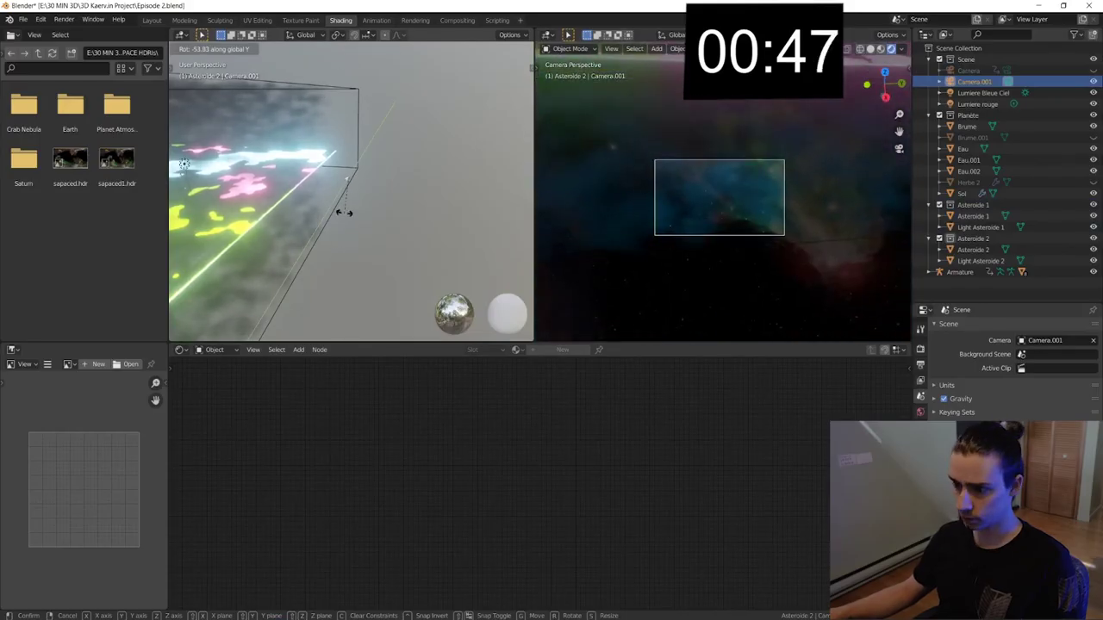
- Tilt Camera.001 about the Y axis to 80.3°
key(Return)
key(r)
key(y)
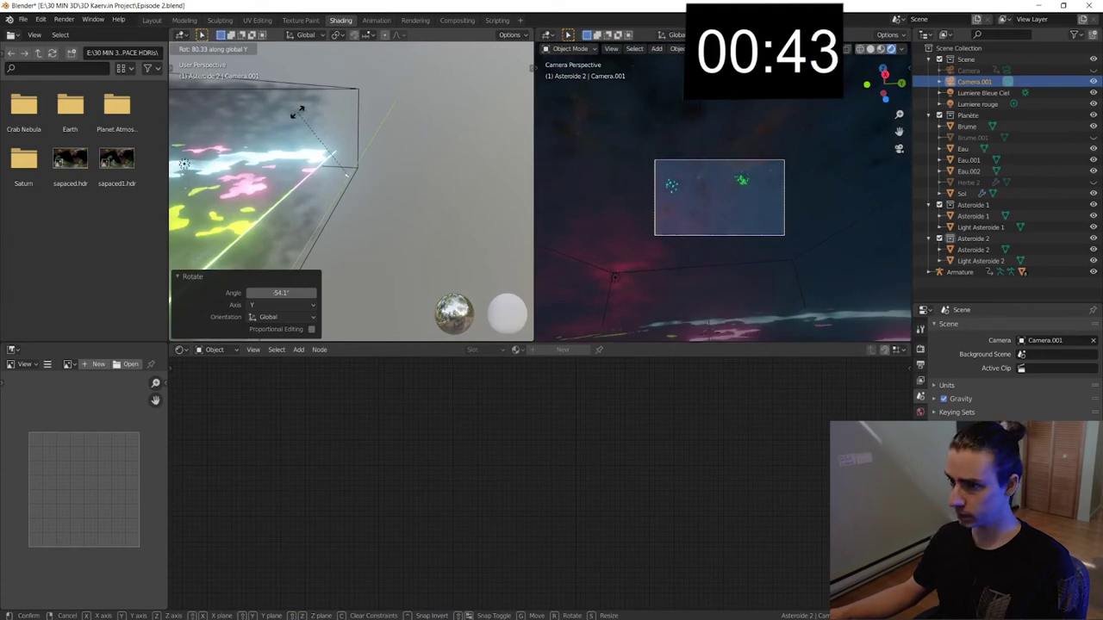
click(297, 112)
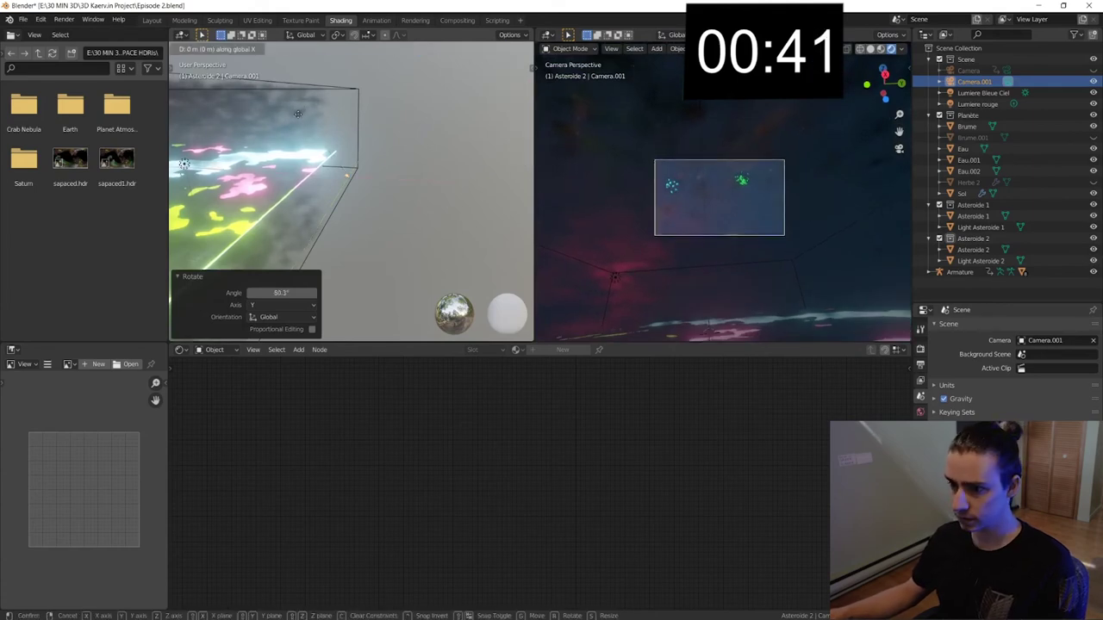
- Move Camera.001 20 m along X, then adjust its position further
key(g)
key(x)
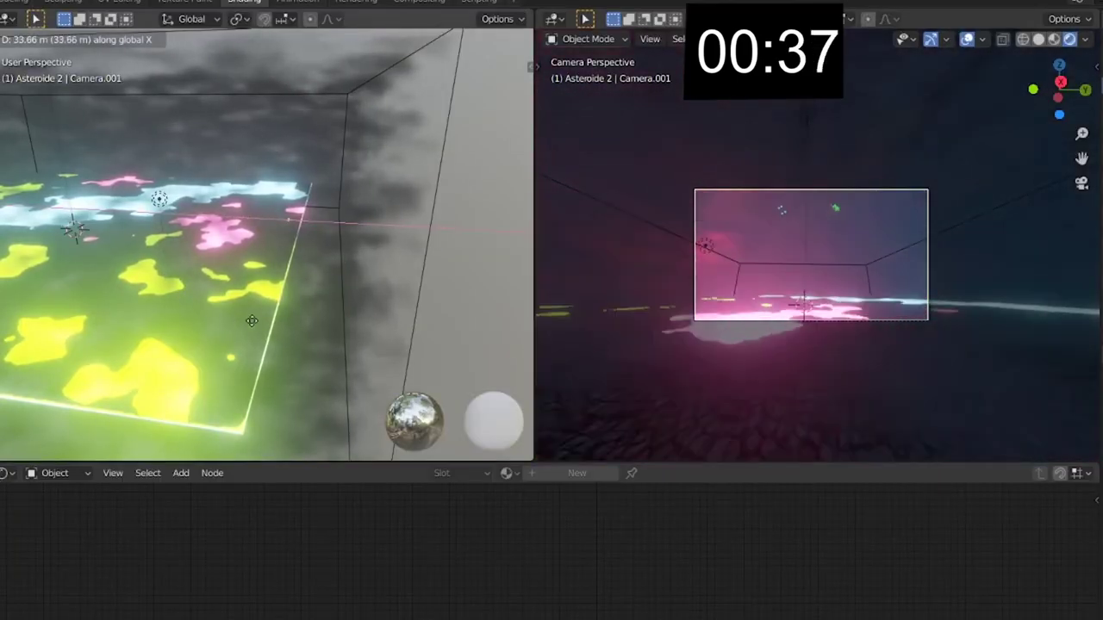
text(20)
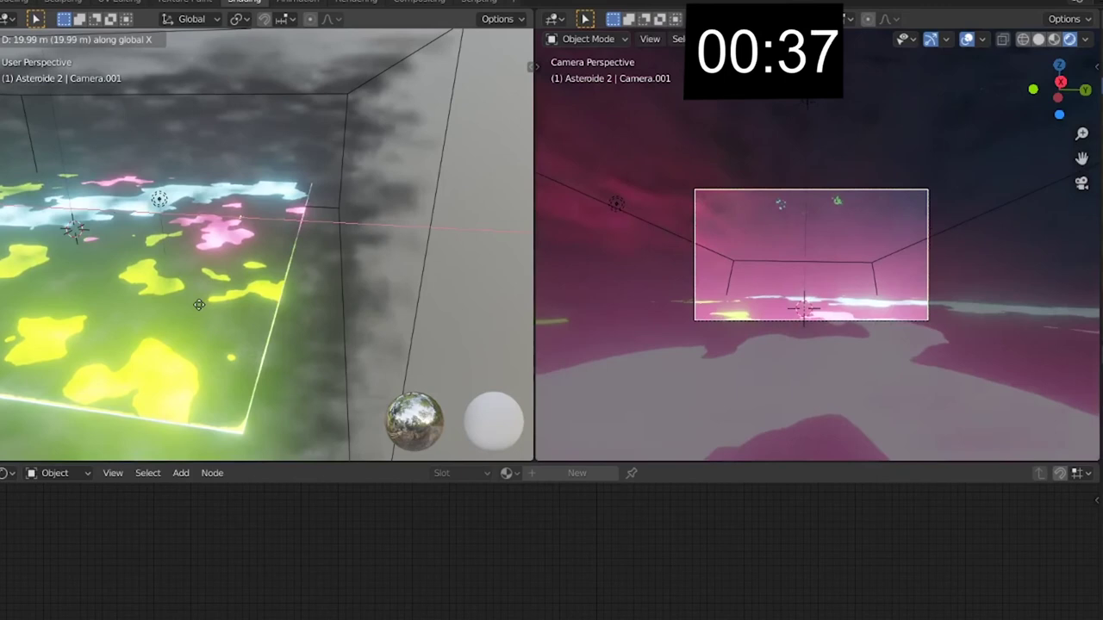
key(Return)
scroll(948, 250, up, 3)
key(g)
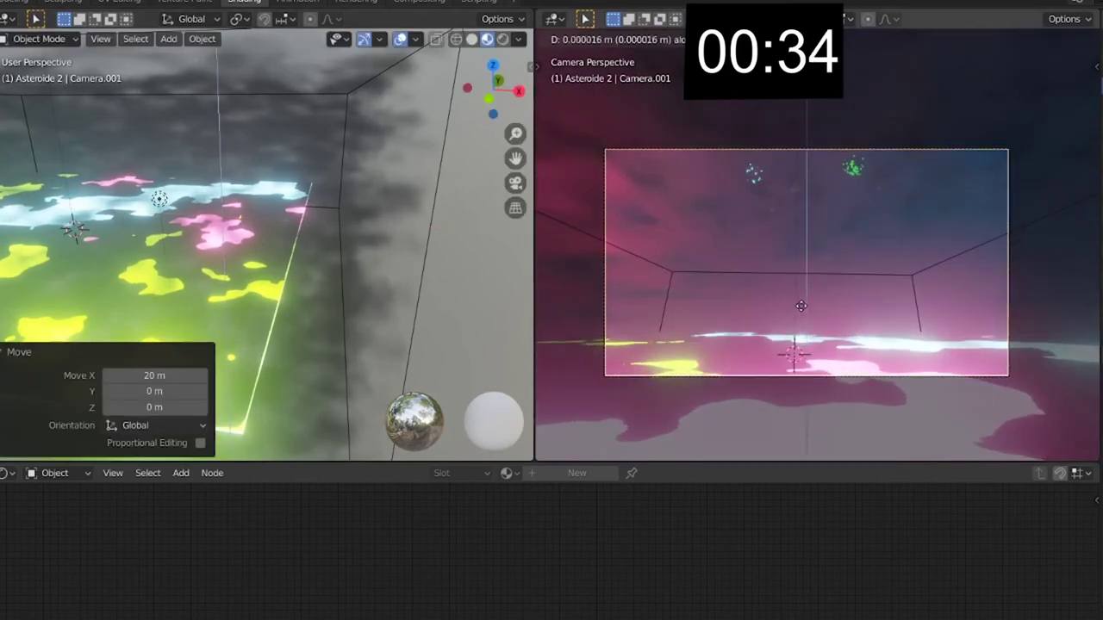
click(802, 306)
- Rotate the camera about Y to aim it at the green asteroid
key(r)
key(y)
click(879, 401)
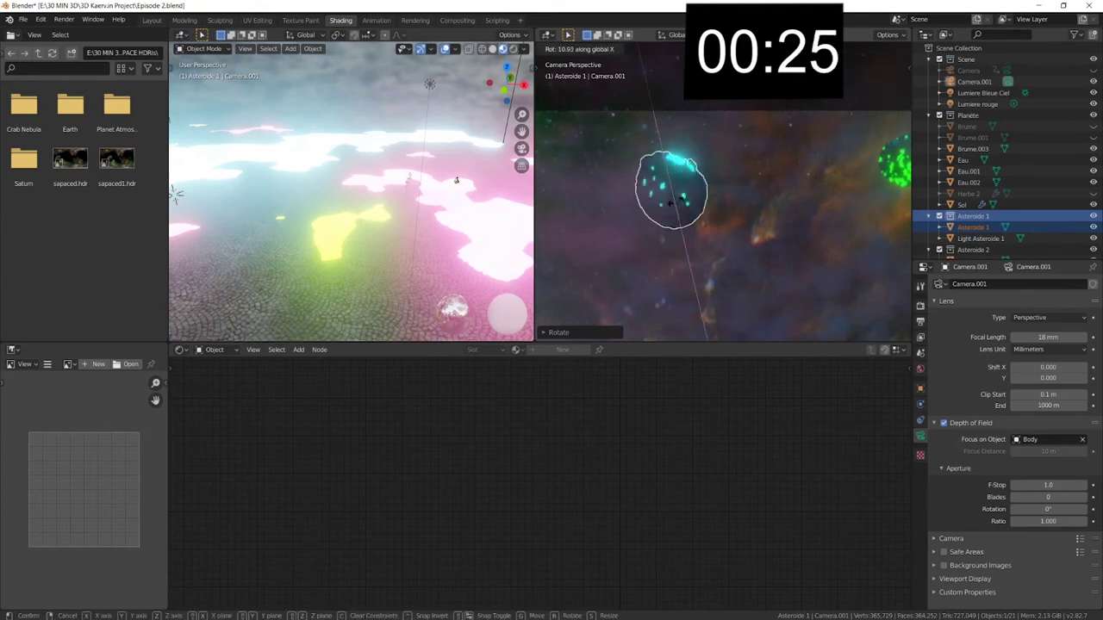
click(732, 215)
- Rotate Asteroide 2, including about Z, then render the camera view with F12
scroll(1008, 172, down, 3)
click(973, 196)
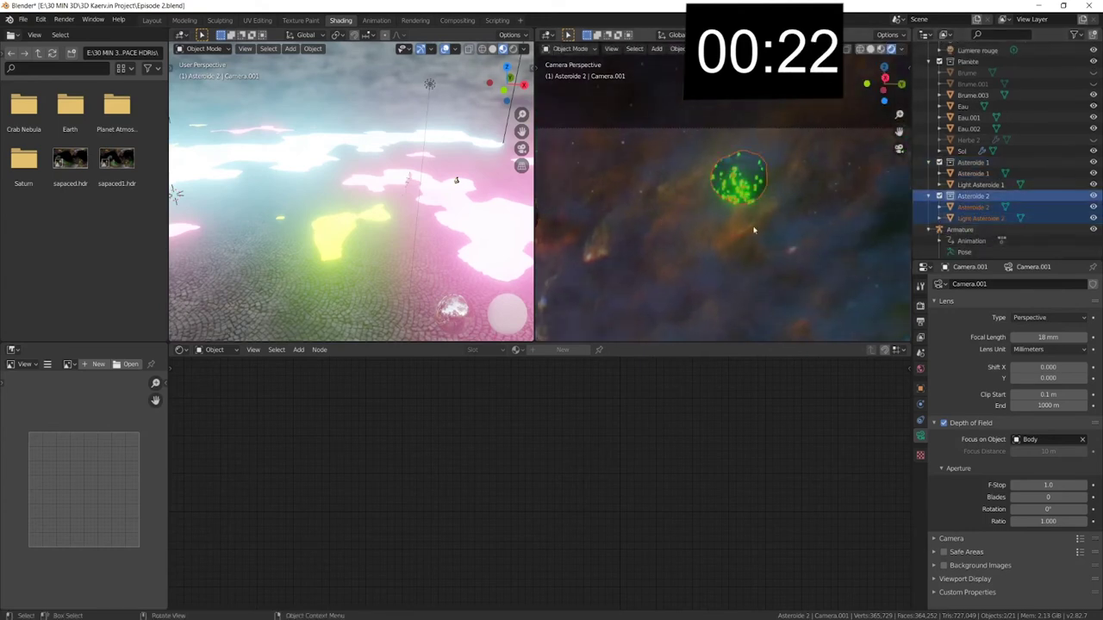
key(r)
click(755, 159)
key(r)
key(z)
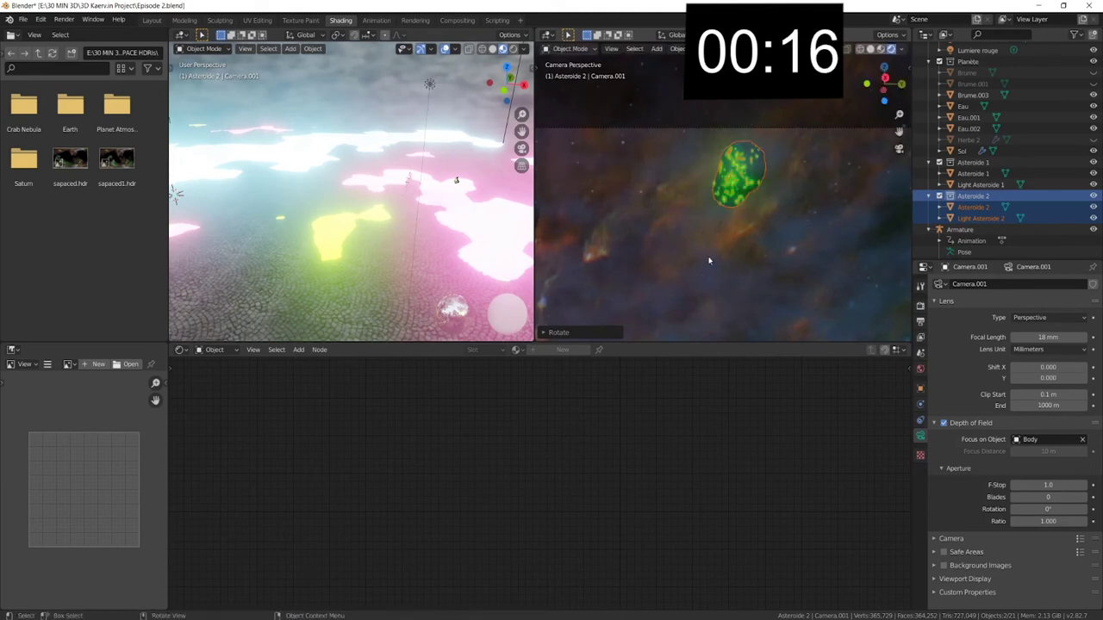
scroll(677, 284, down, 3)
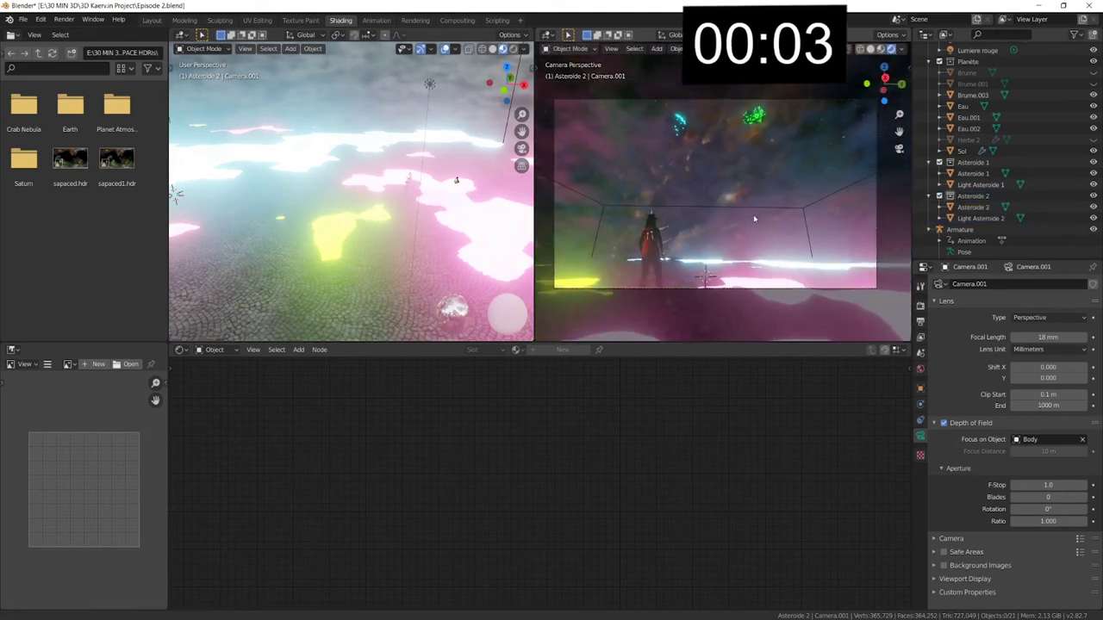
key(F12)
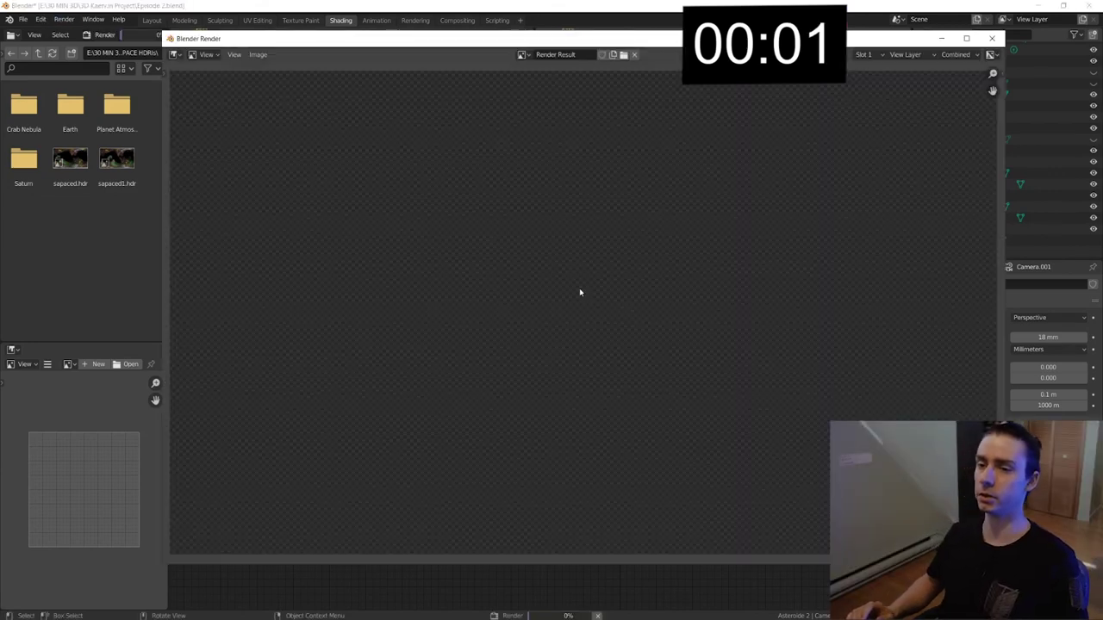